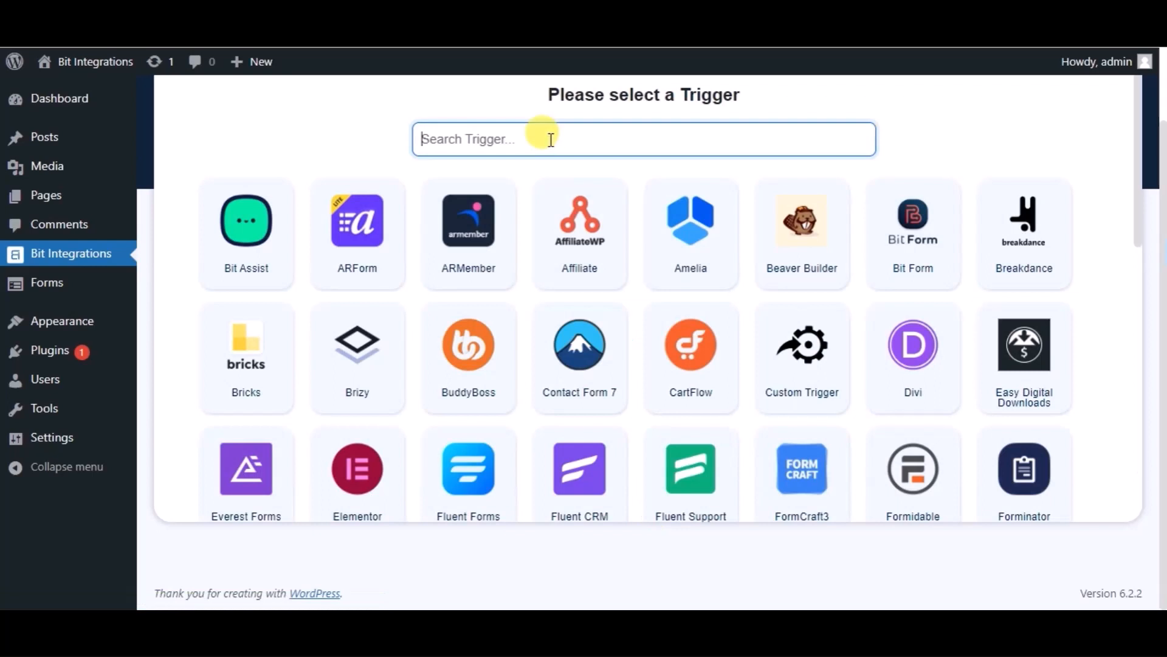
Choose Happy Forms as the trigger with Sample Form as its form, and continue to the action selection.
text(ha)
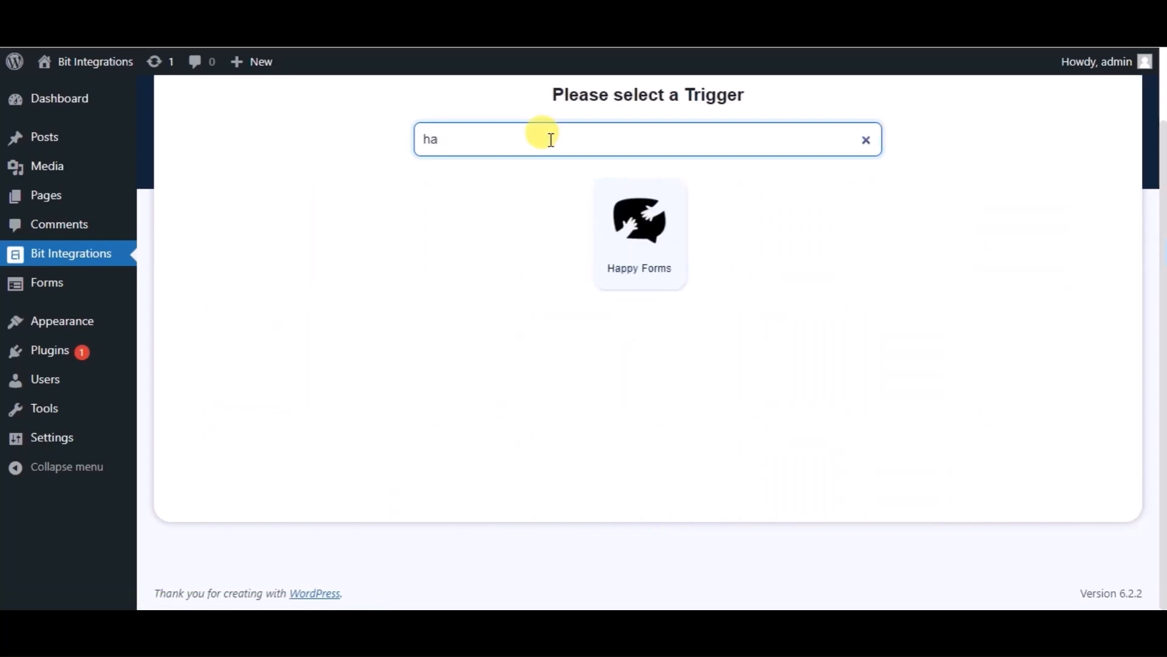
click(636, 206)
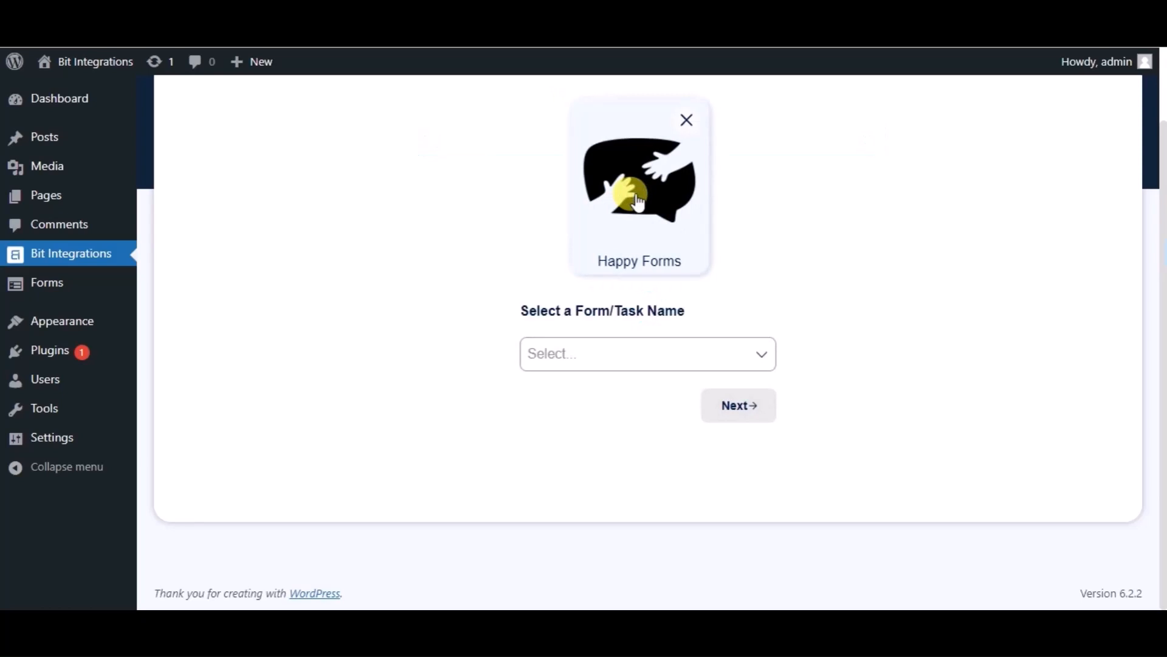
click(558, 362)
click(568, 392)
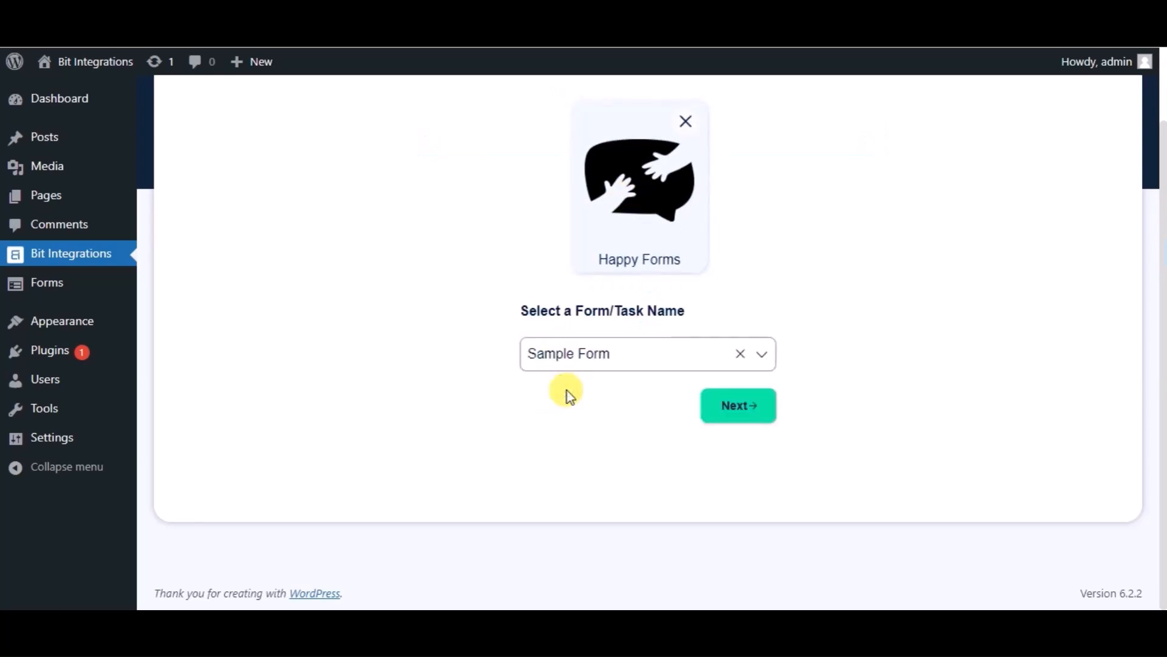
click(719, 408)
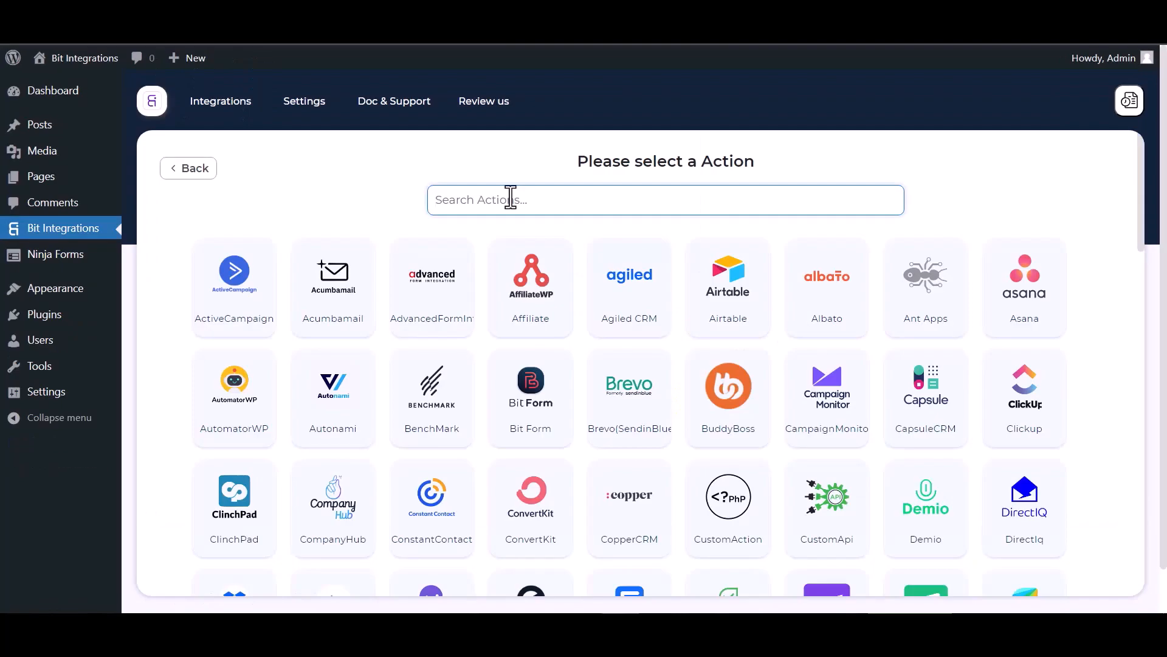
Choose Albato as the action and open the Albato Dashboard from its integration settings.
text(al)
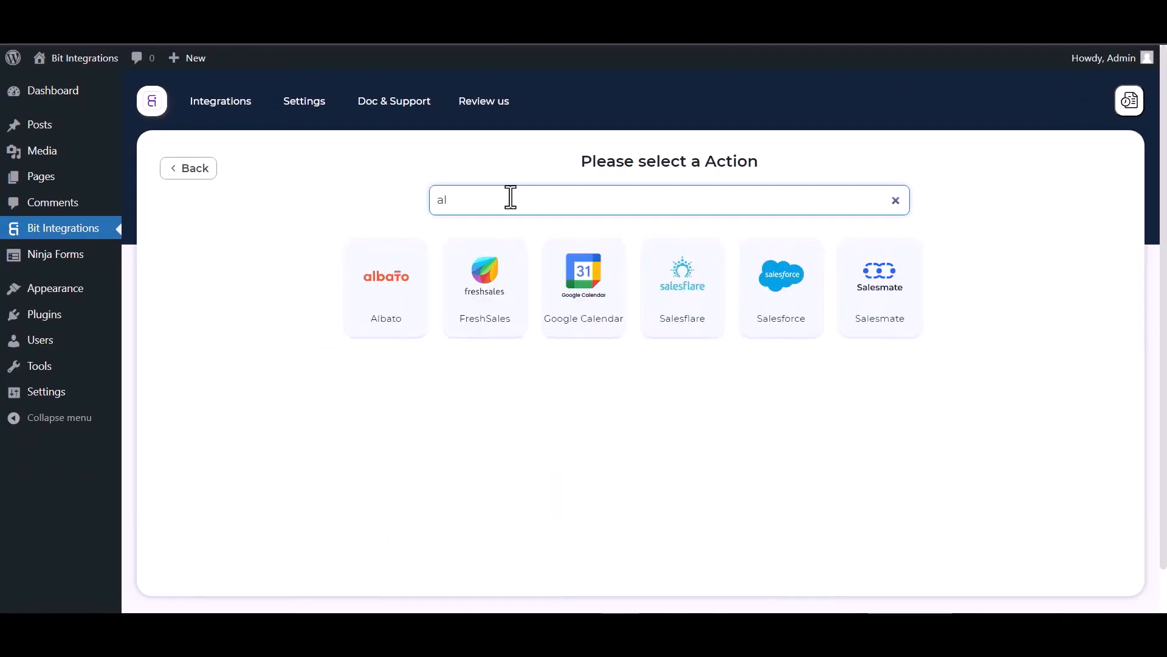
click(372, 265)
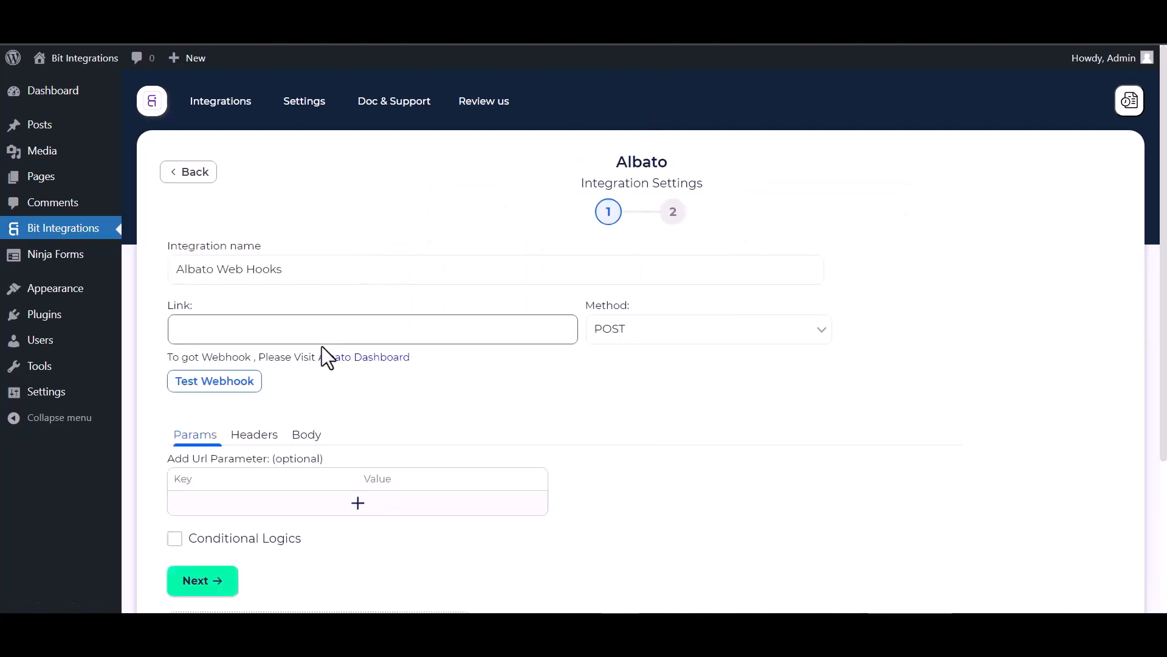
click(353, 358)
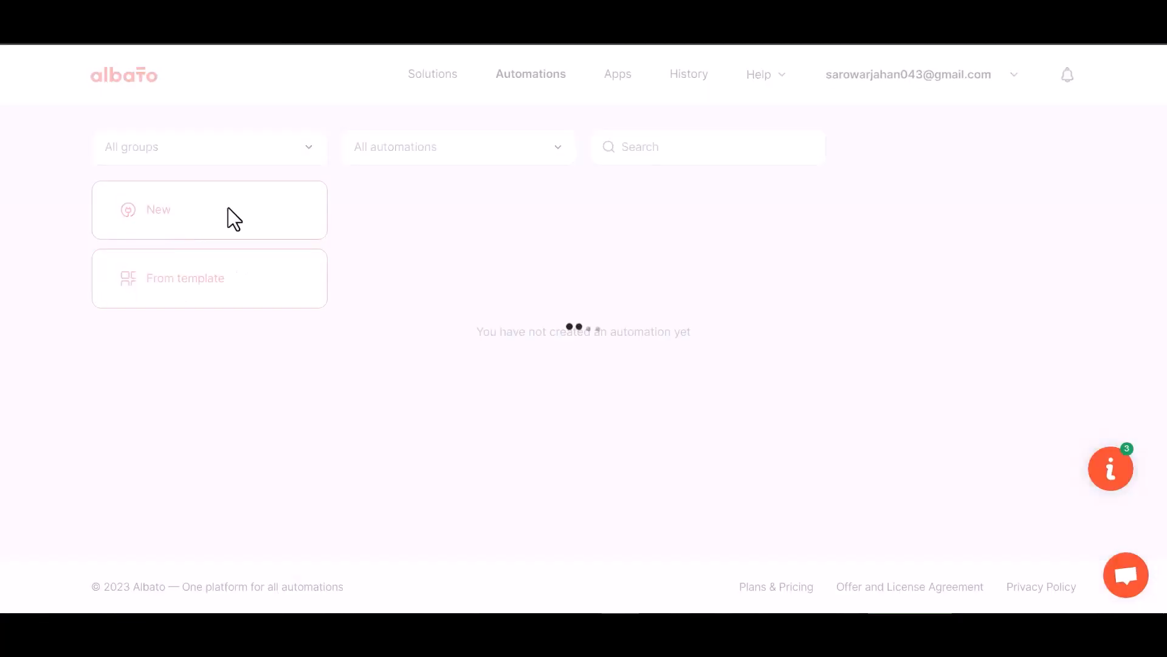
Start the trigger setup in a new Albato automation and choose Webhook as the sending app.
click(846, 324)
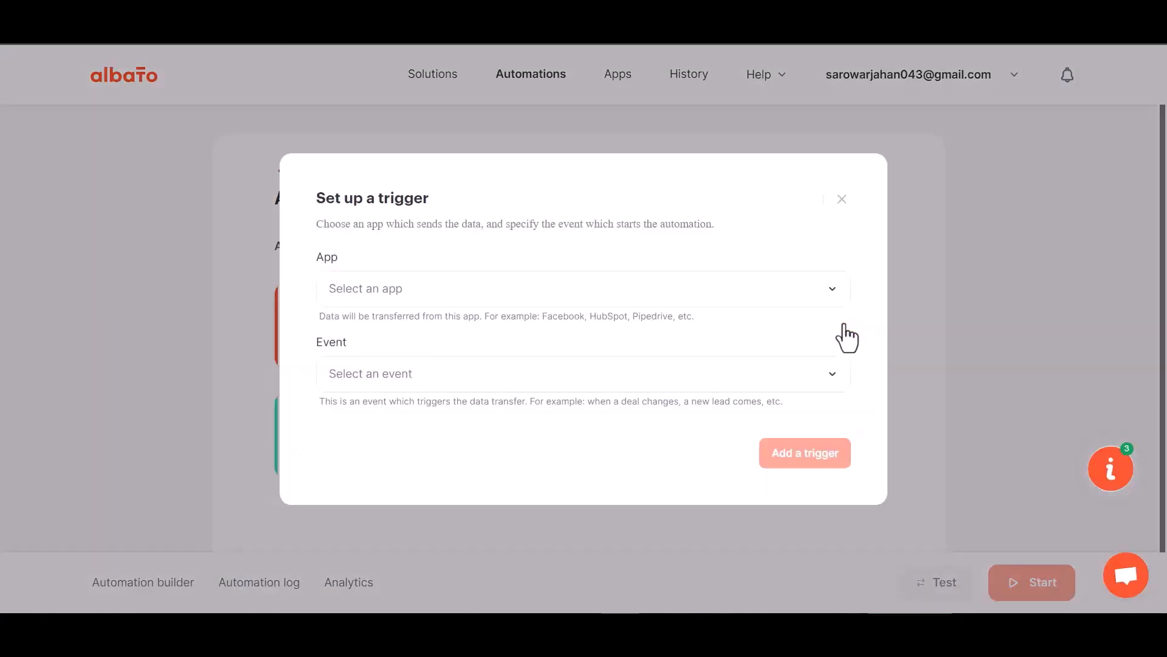
click(398, 301)
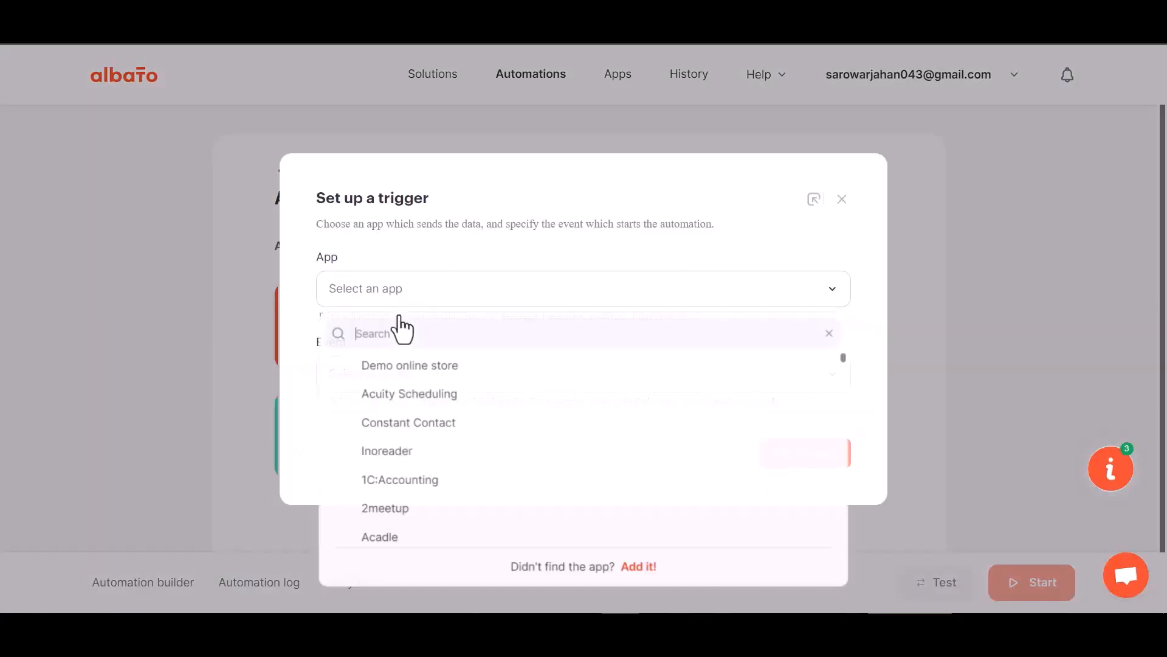
text(web)
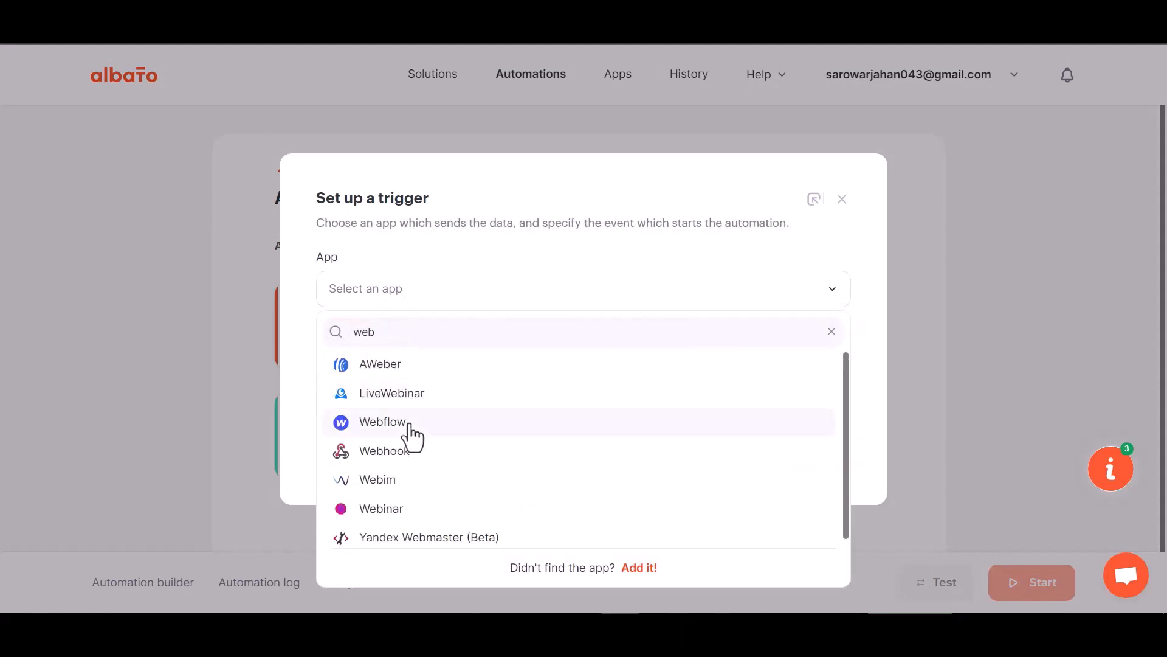
text(h)
click(408, 365)
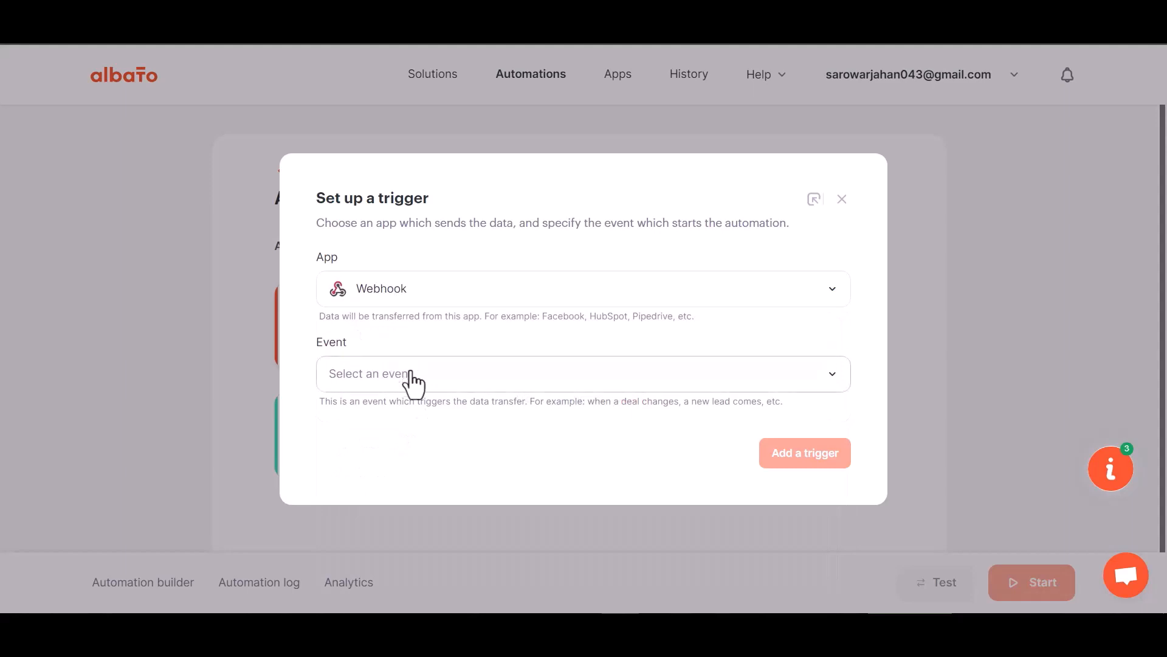
Set the trigger event to Incoming webhook, select the first My Account Webhook connection, and add the trigger.
click(400, 376)
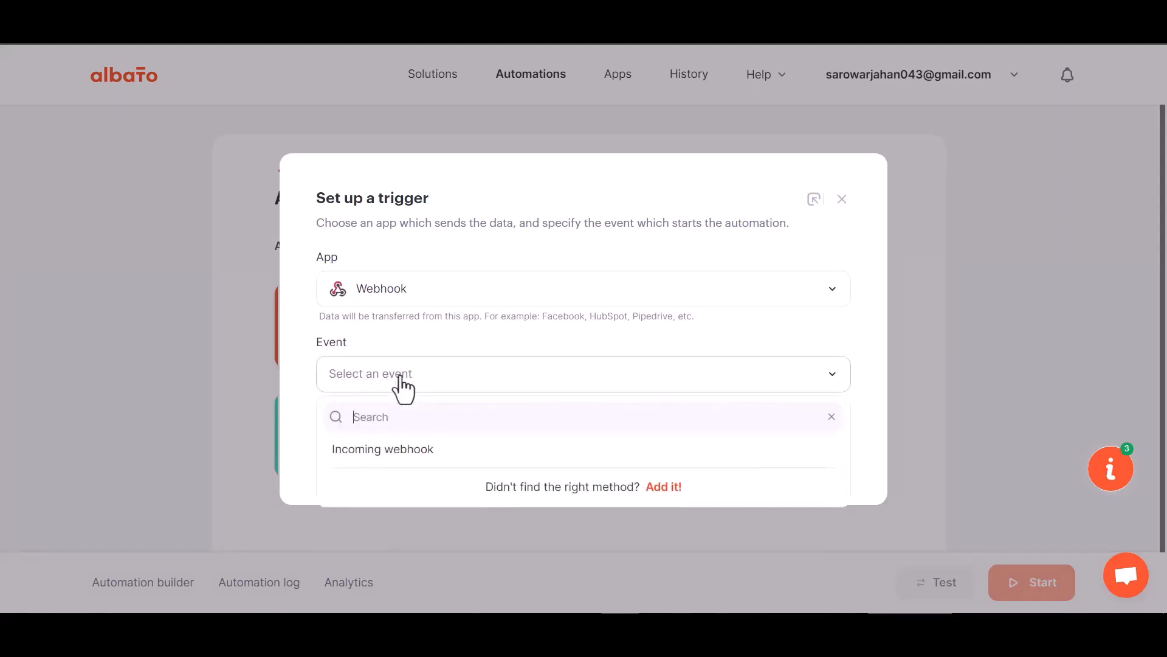
click(393, 459)
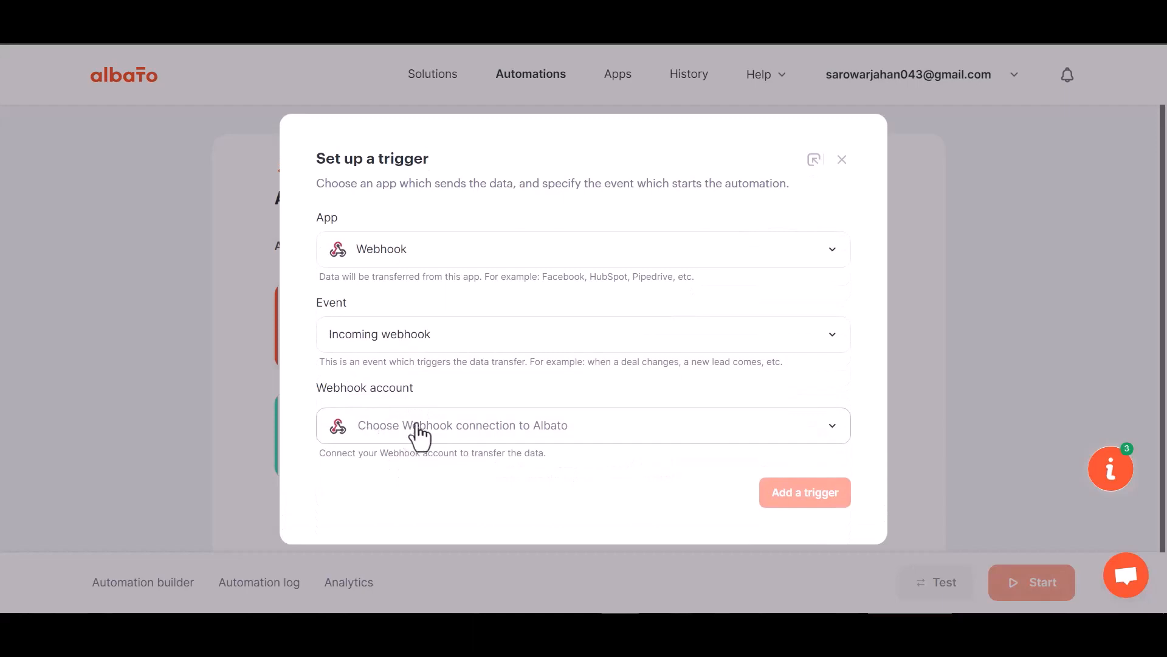
click(415, 426)
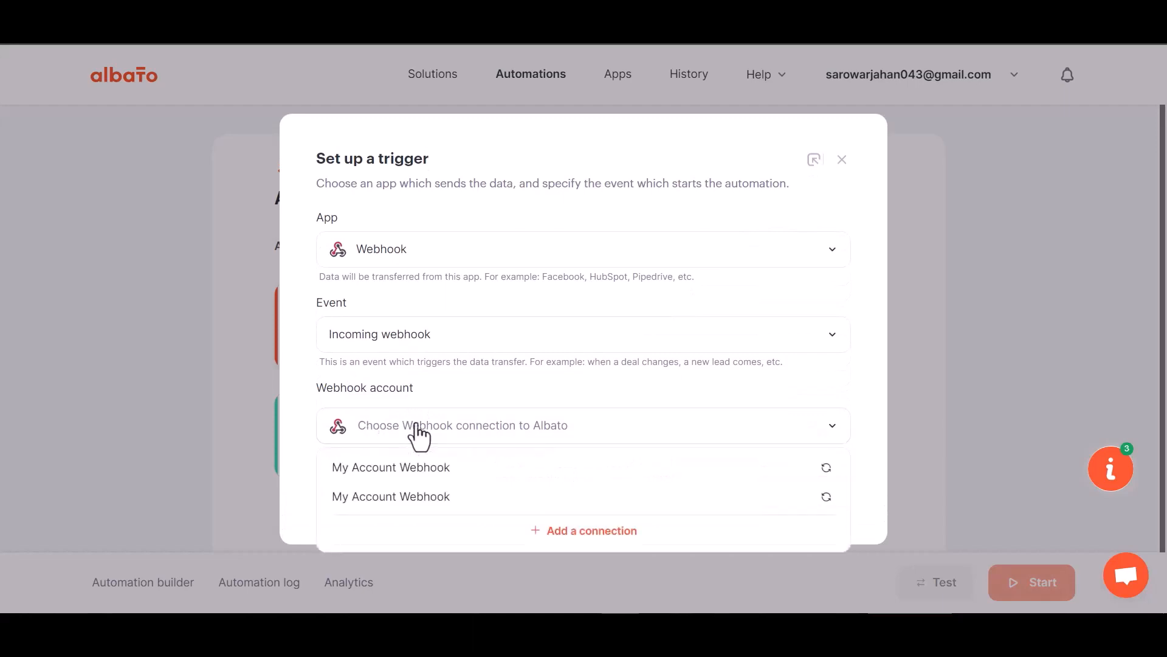
click(424, 476)
click(781, 495)
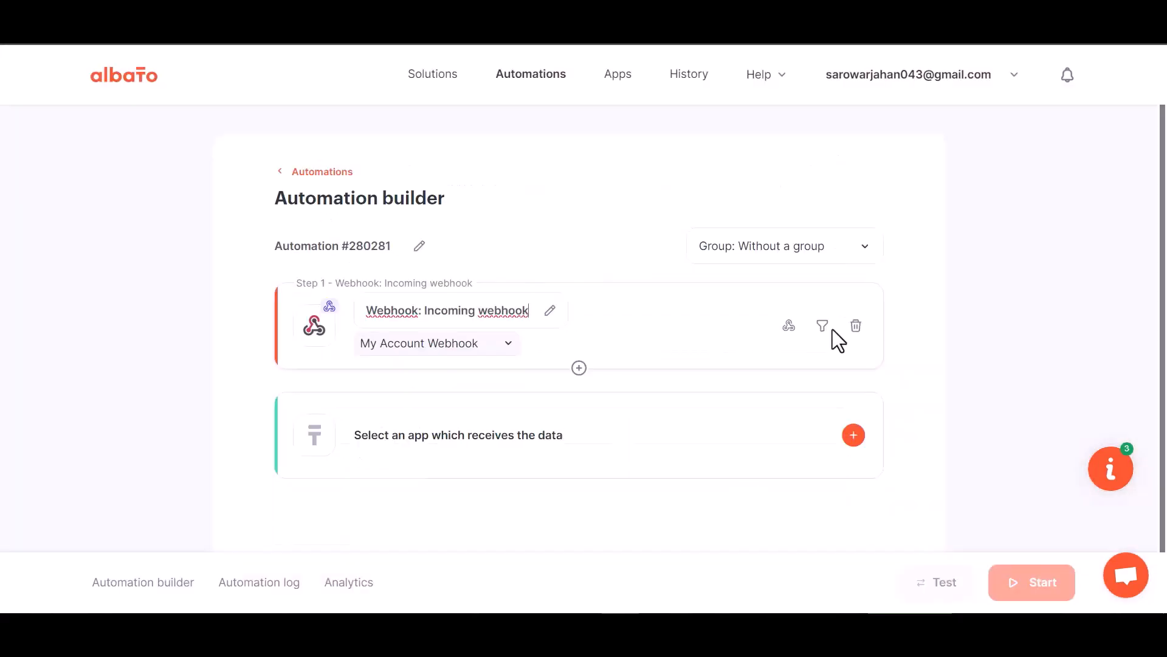
Copy the generated webhook URL from the trigger's Webhook catcher and start waiting for a webhook.
click(788, 326)
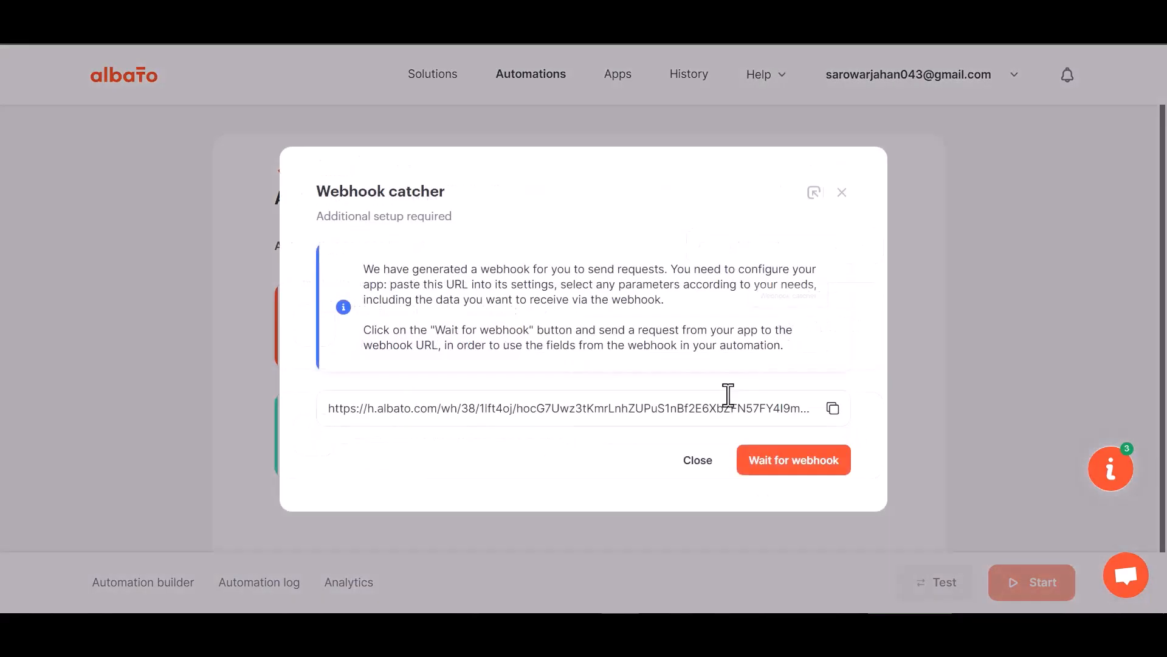
click(833, 408)
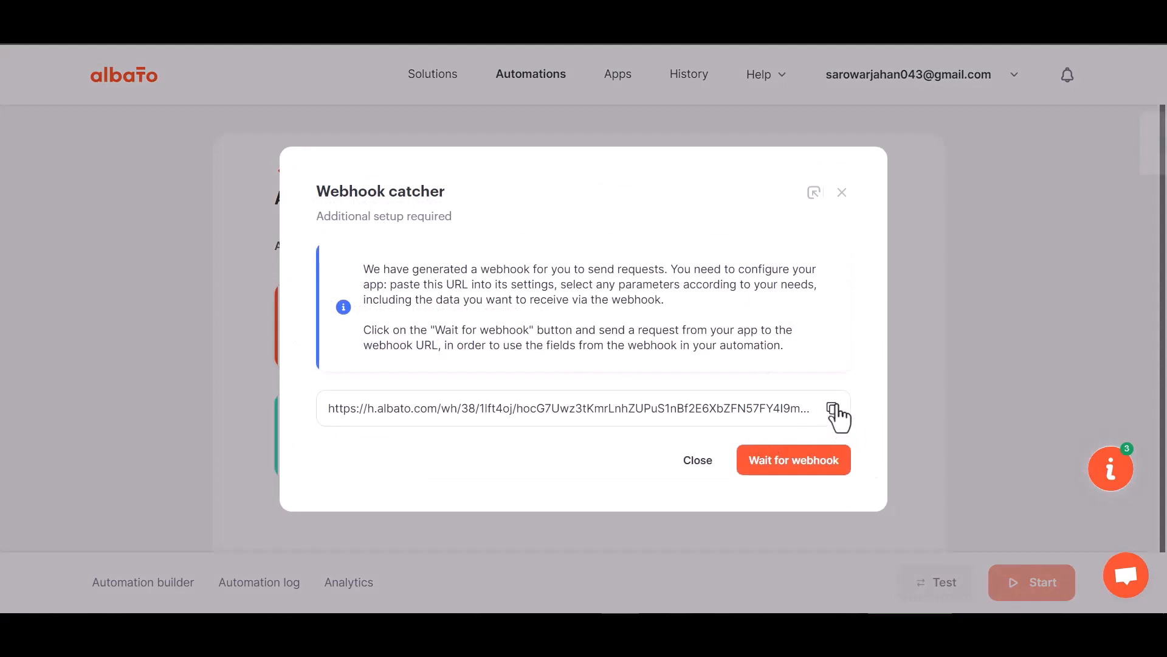
click(790, 464)
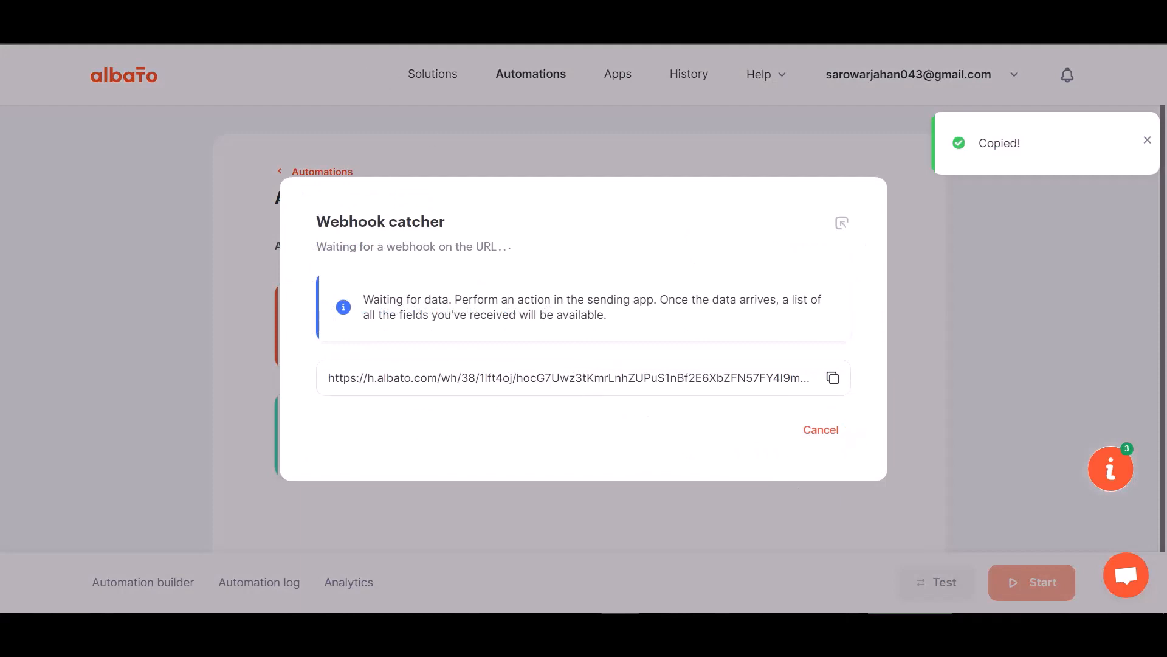
Switch back to Bit Integrations and paste the copied webhook URL as the Albato integration's link.
click(310, 28)
click(282, 339)
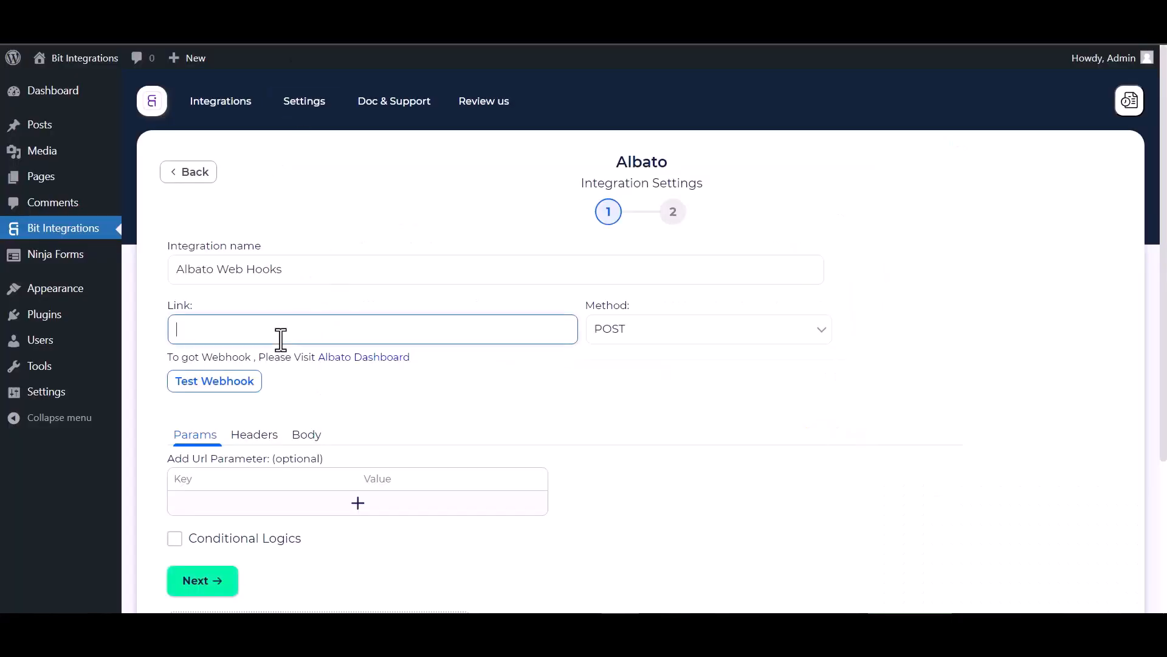
key(ctrl+v)
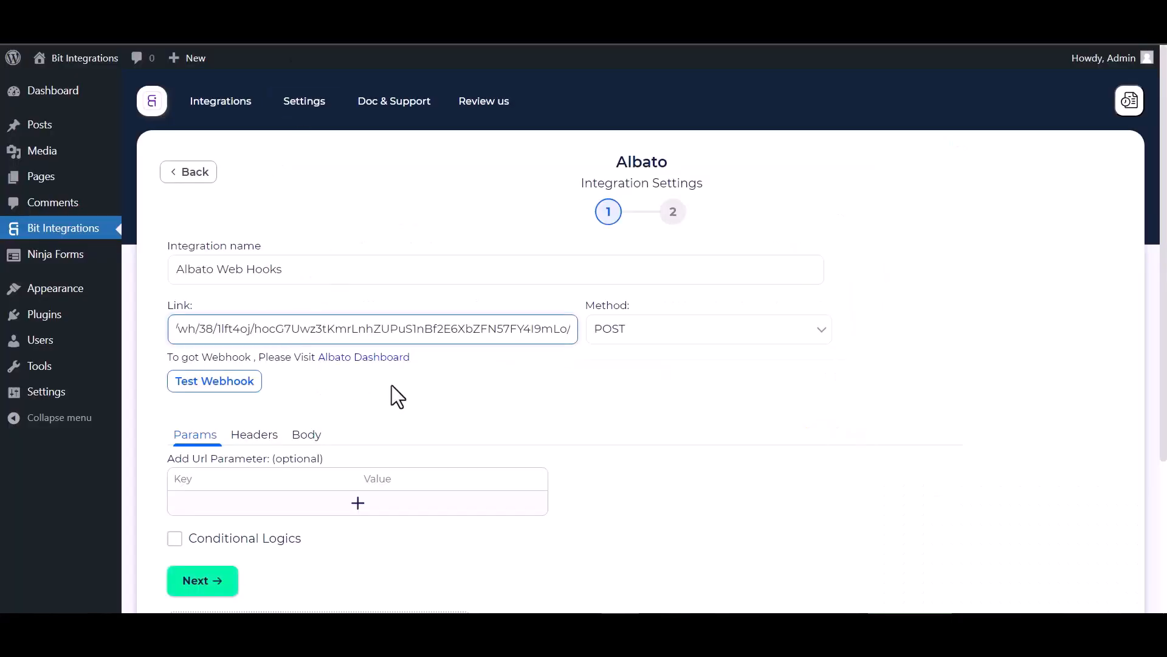
Set the request body to send all data with the application/json content type, and test the webhook.
click(307, 436)
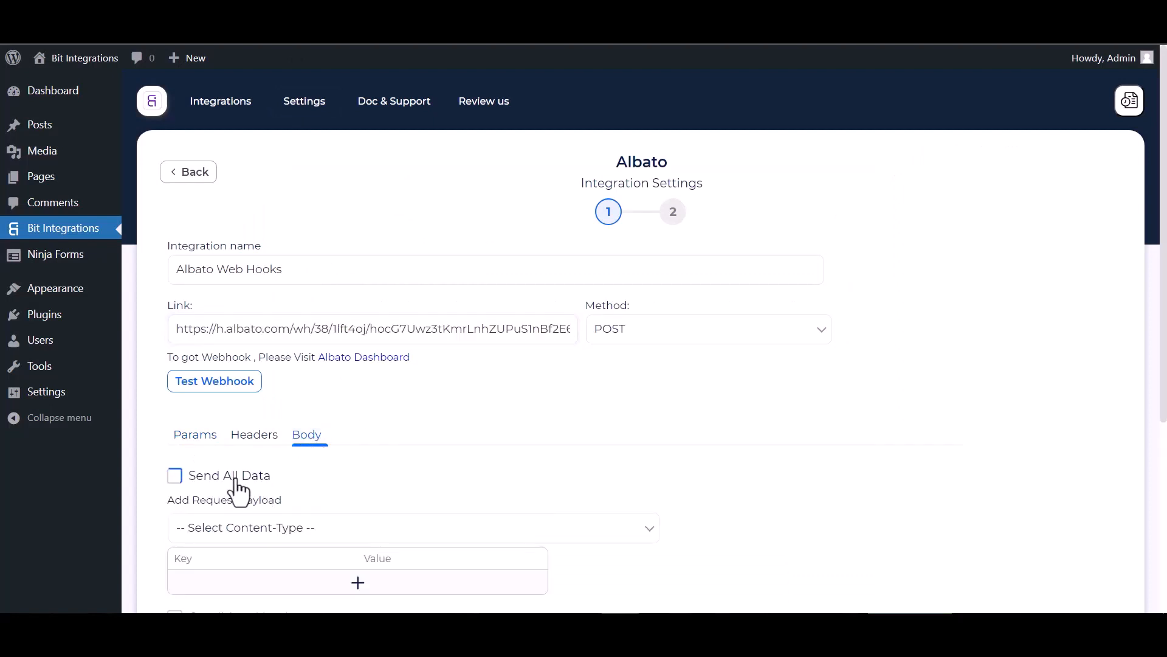
click(203, 476)
scroll(281, 480, down, 1)
scroll(281, 480, down, 3)
click(323, 383)
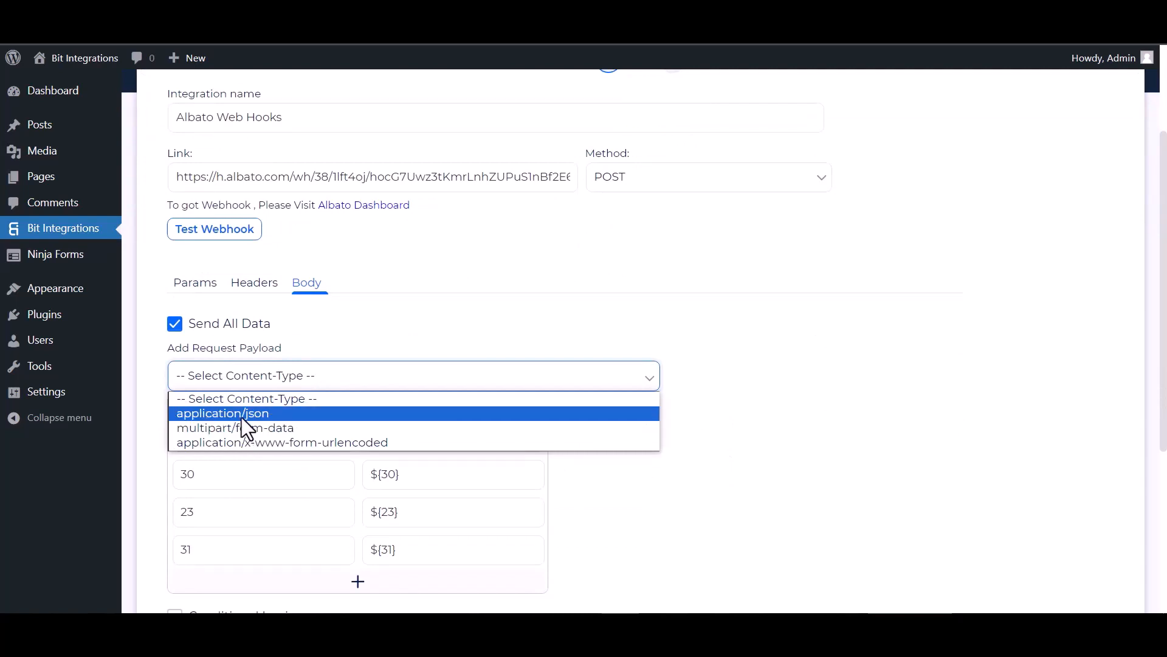
click(242, 417)
scroll(273, 301, up, 2)
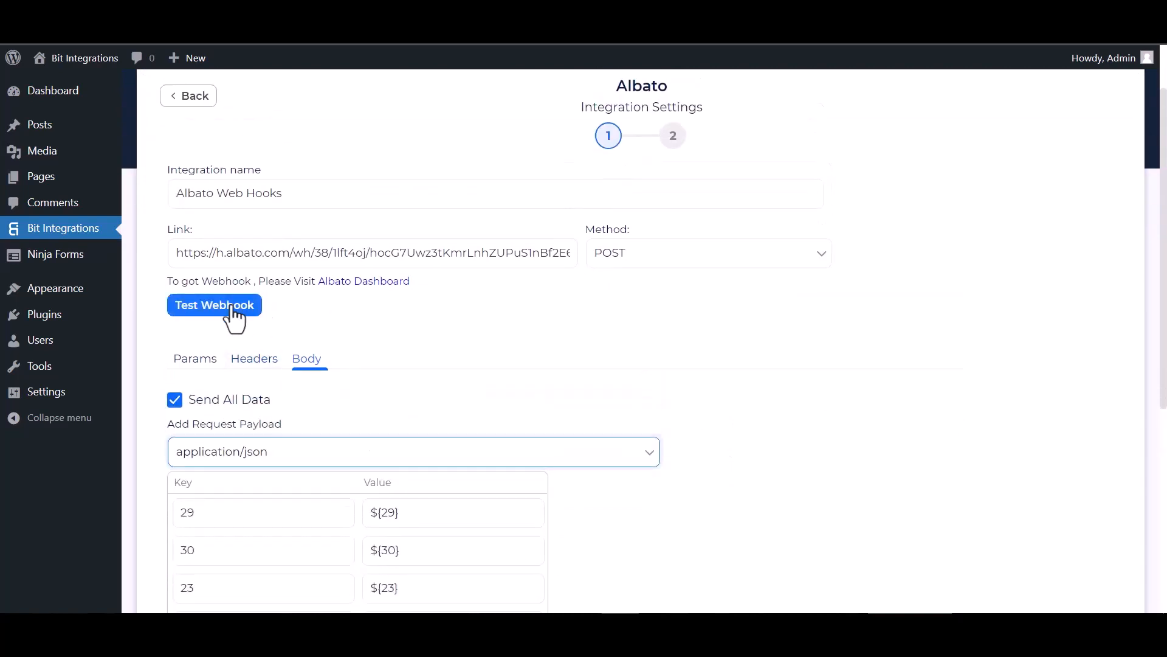
click(229, 306)
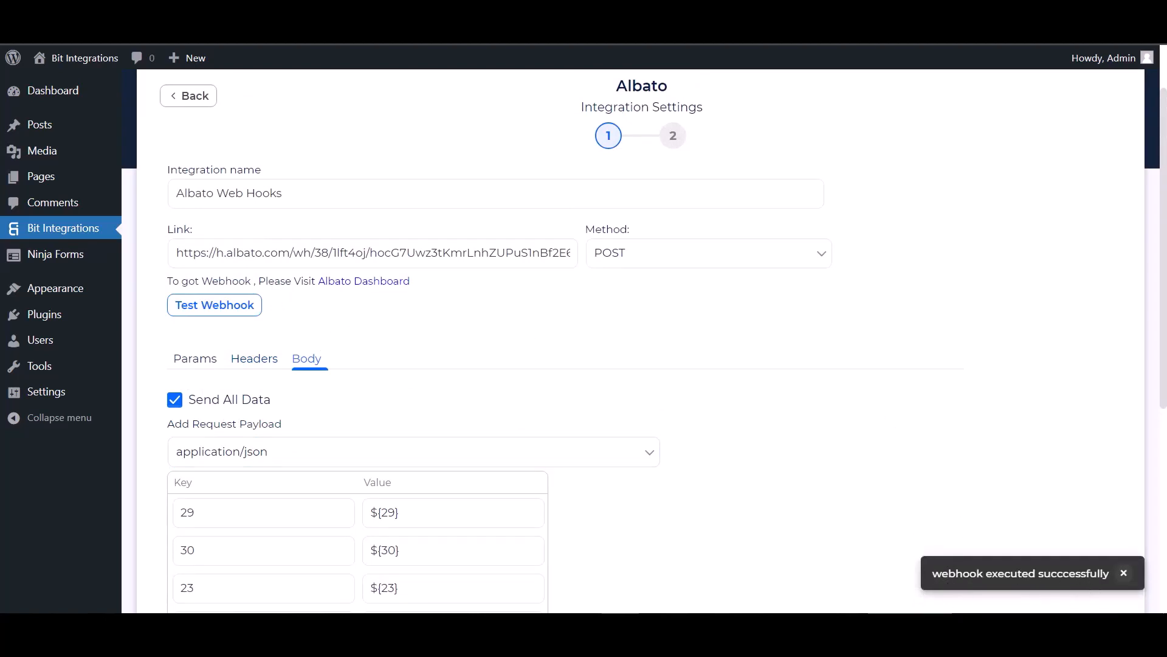
scroll(174, 395, down, 5)
click(174, 389)
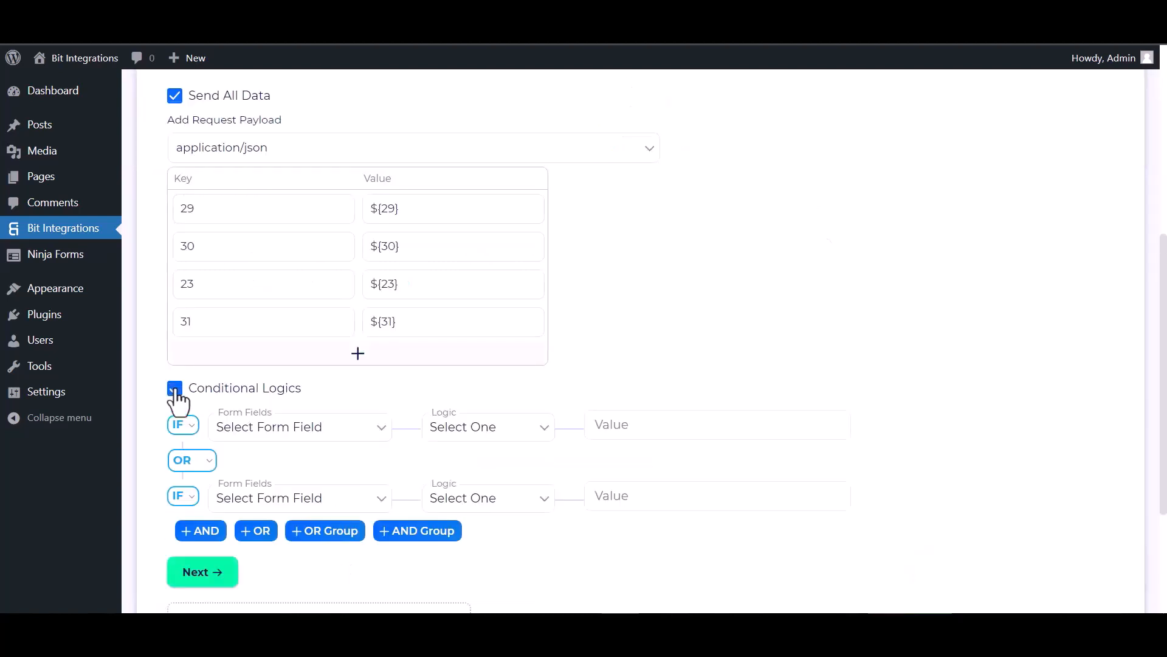
scroll(312, 451, down, 2)
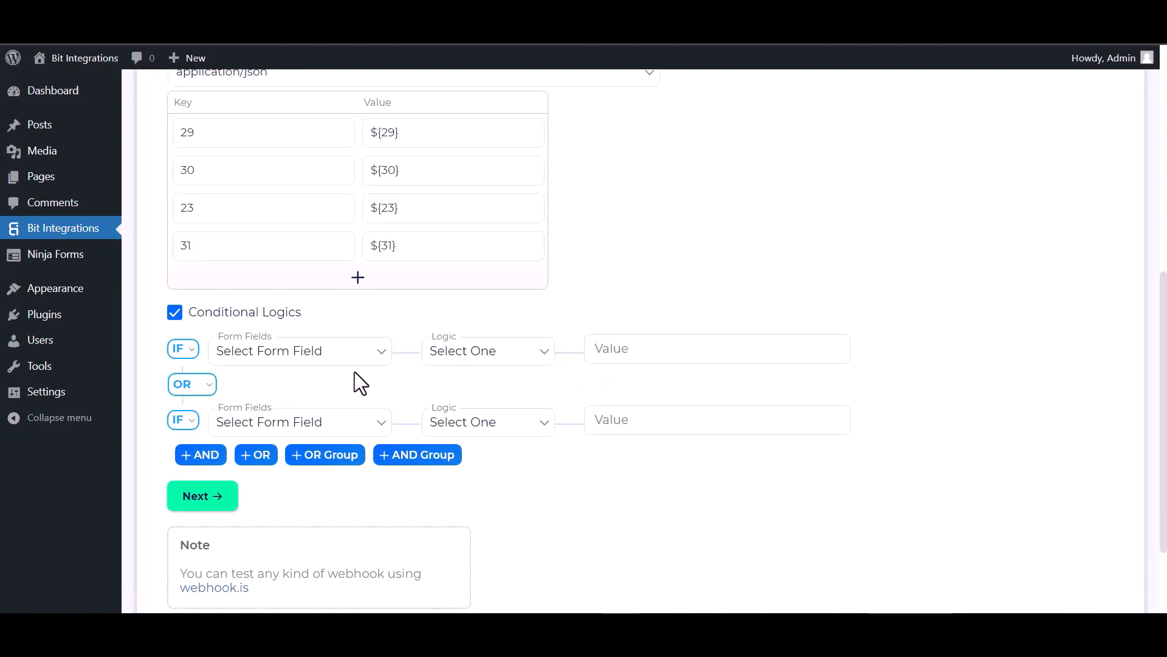
click(178, 314)
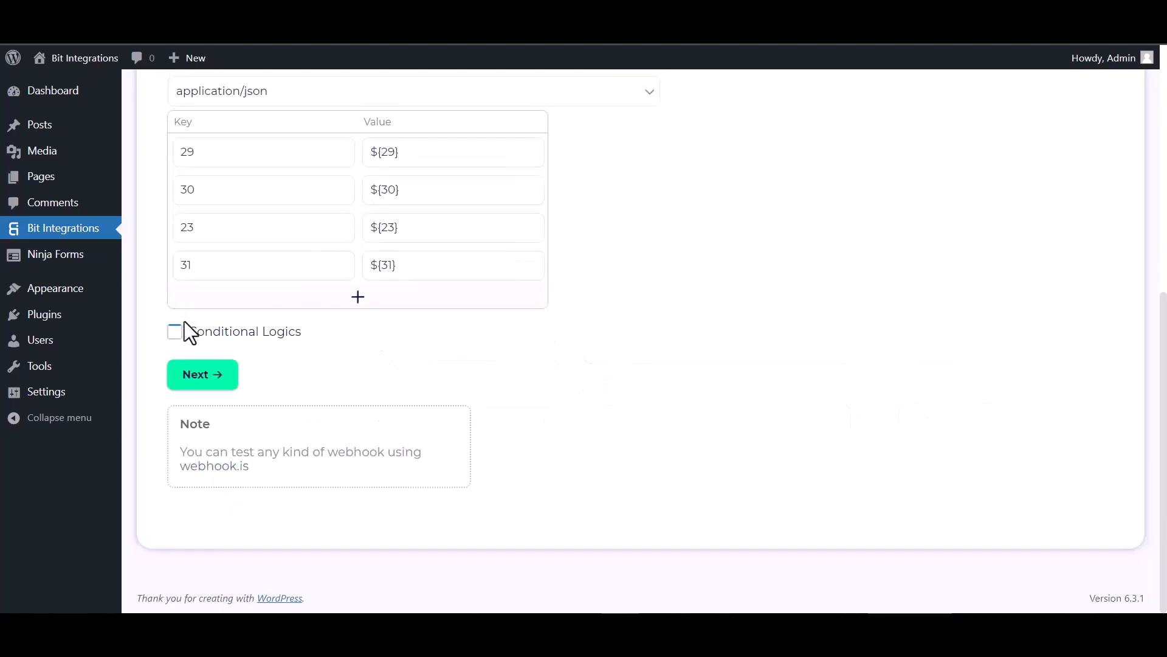
Proceed to the final stage of the Albato integration settings, then finish and save the integration.
click(206, 382)
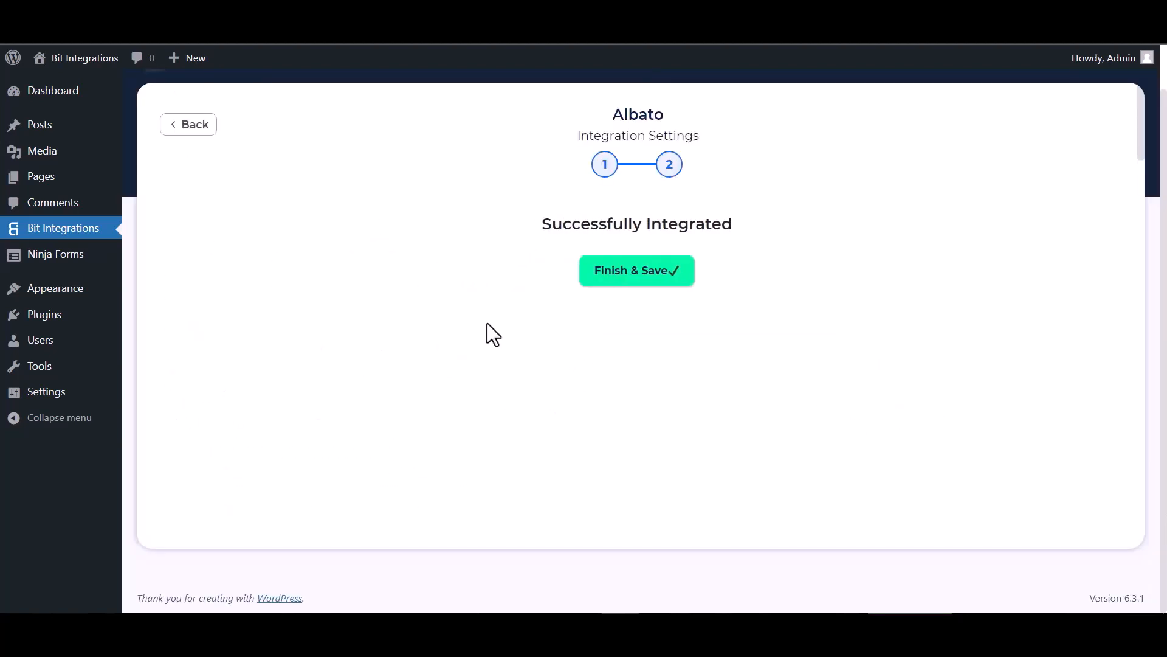
click(603, 273)
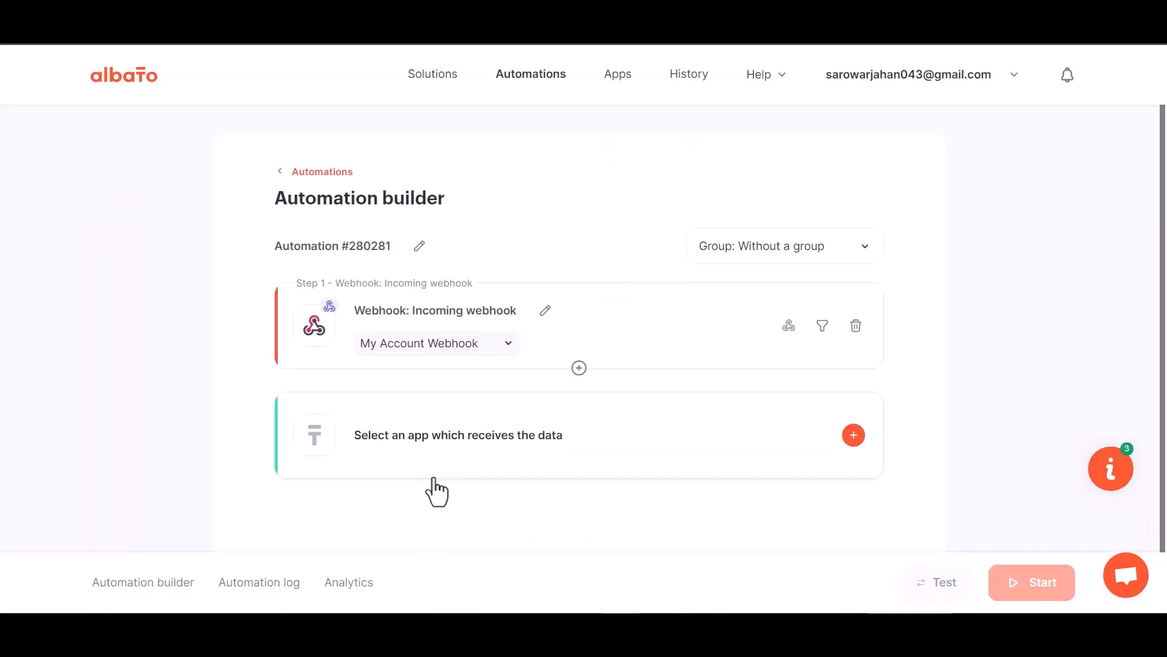
Switch to the Albato automation and set up its receiving action with MailChimp and Add subscriber to the list.
click(597, 456)
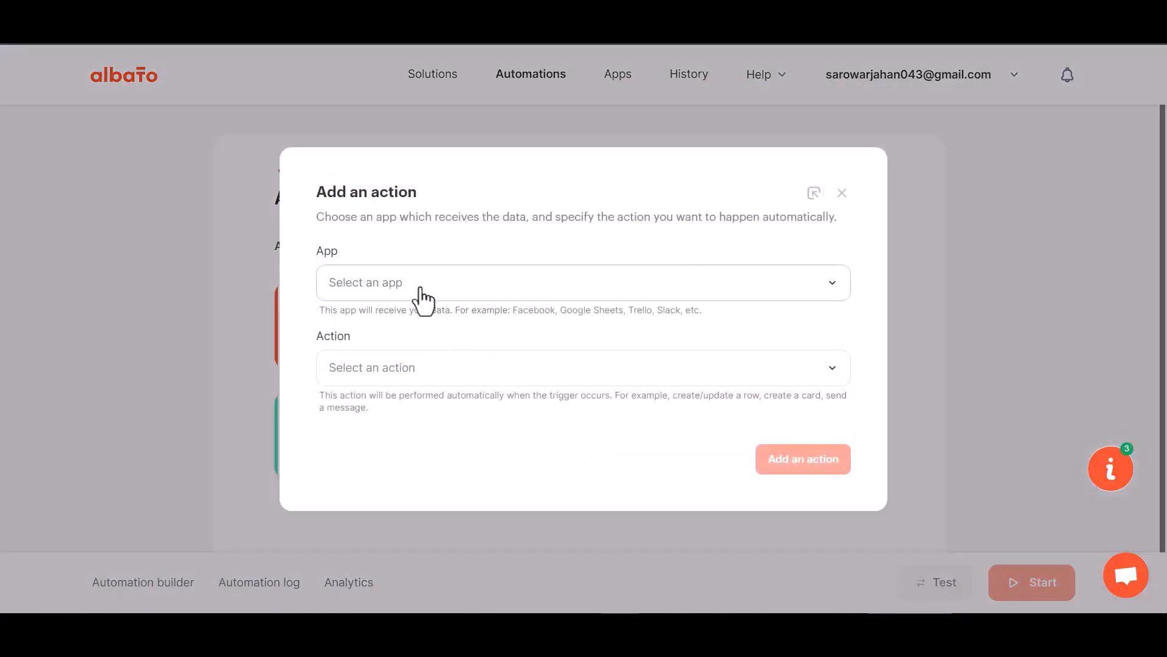
click(393, 329)
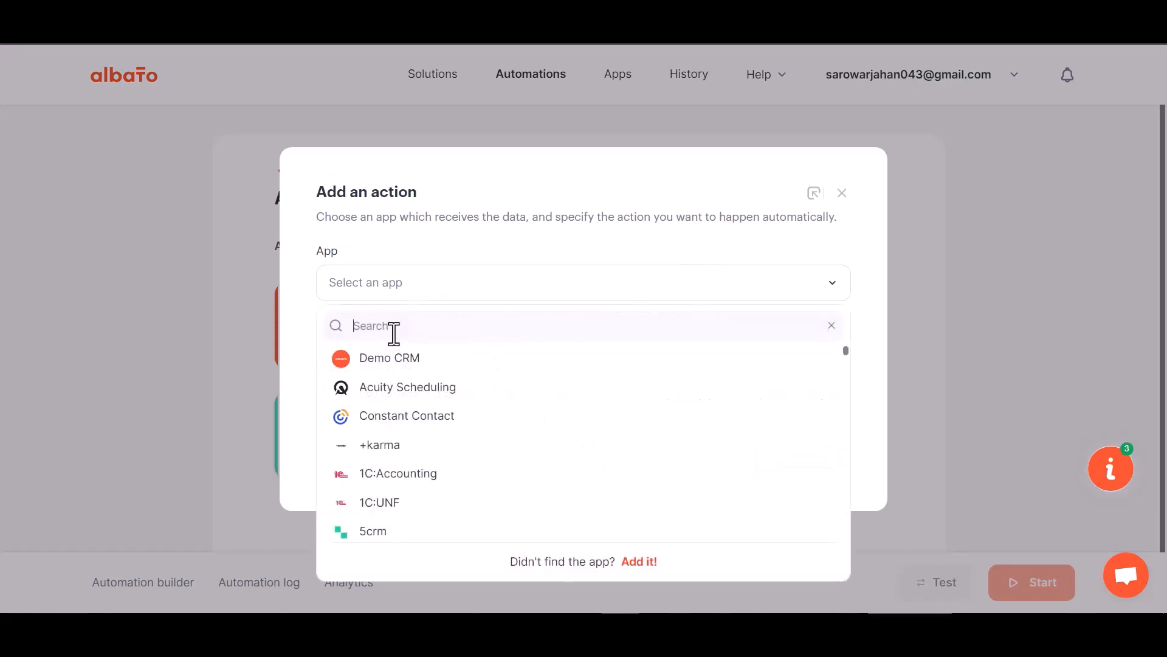
text(ma)
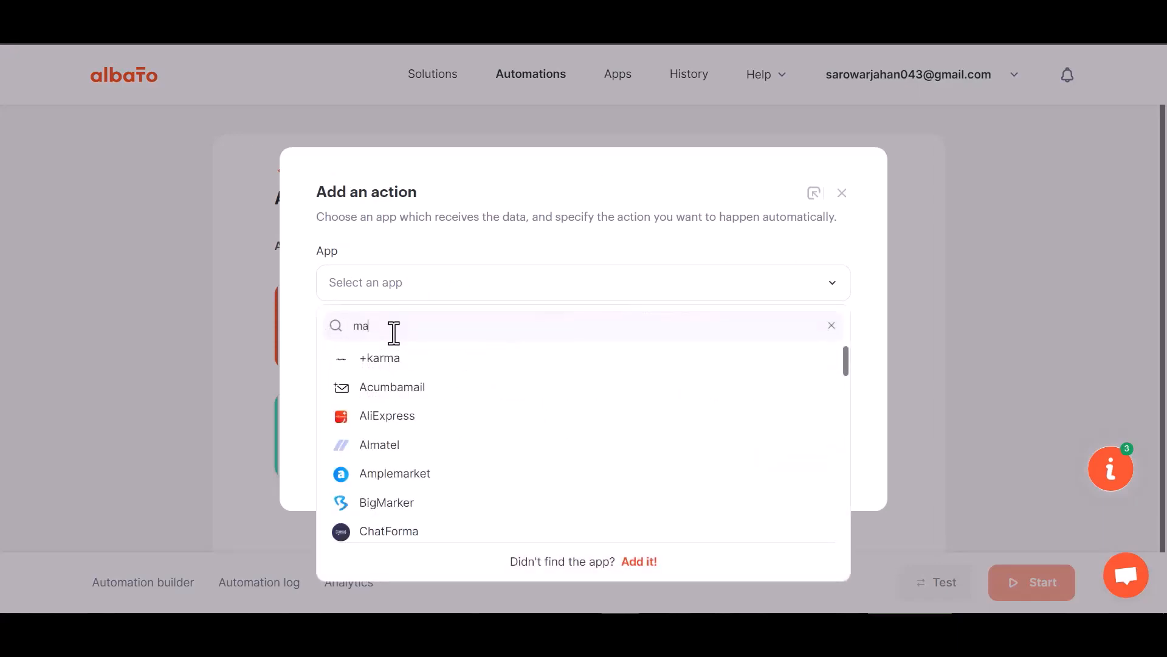
text(ilc)
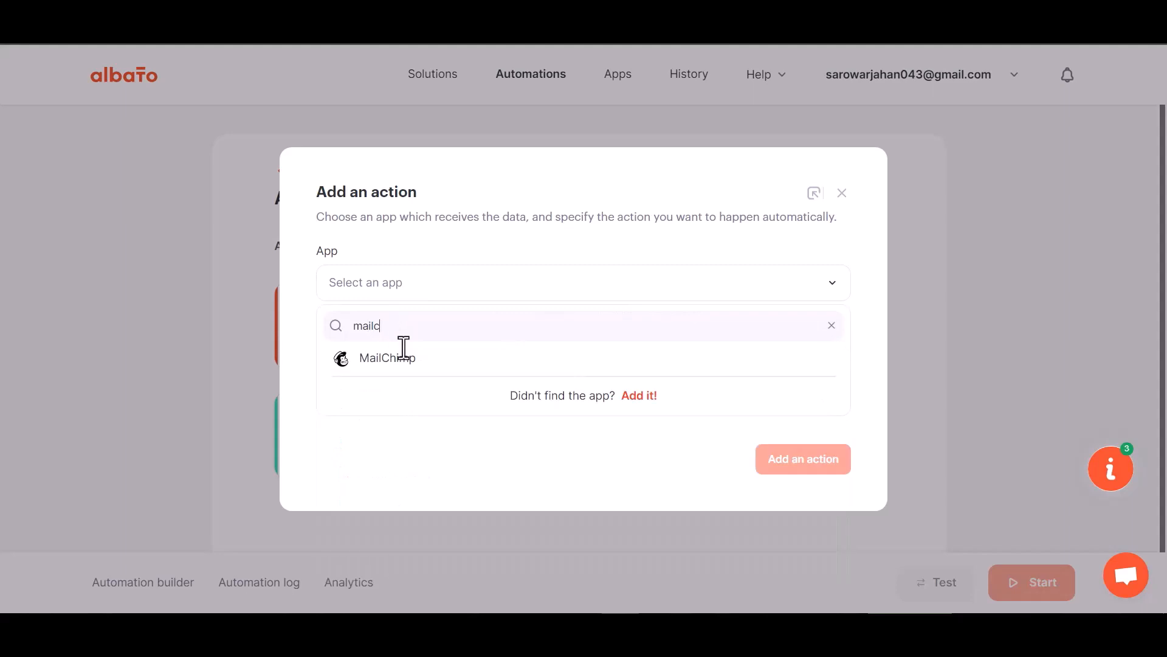
click(399, 362)
click(417, 379)
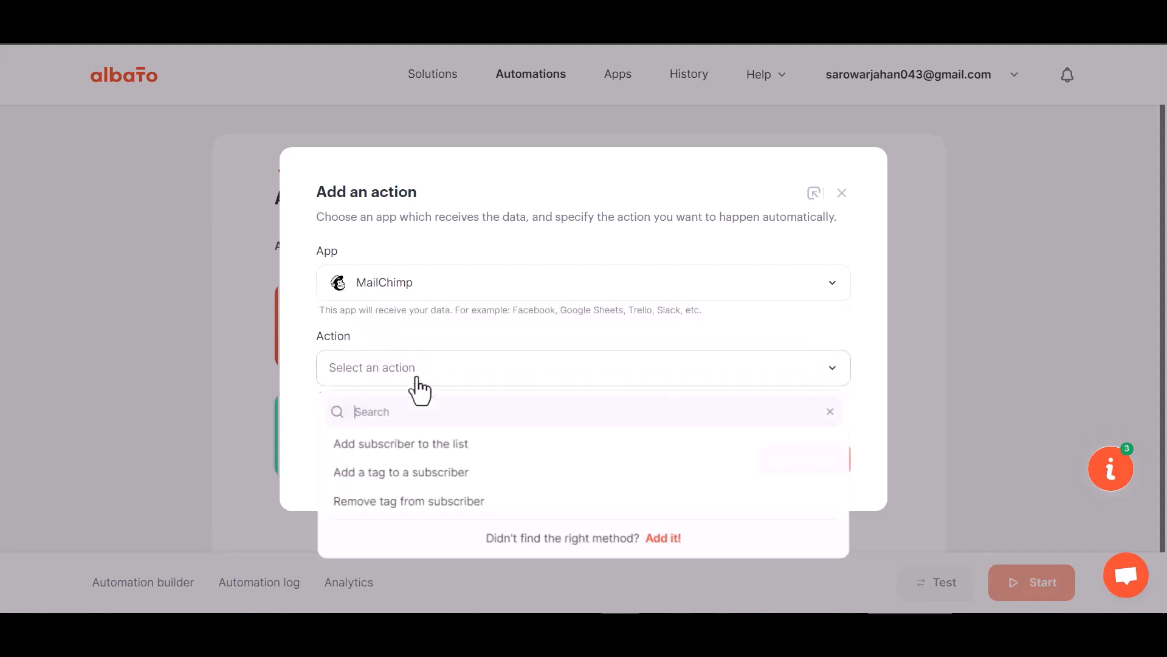
click(445, 446)
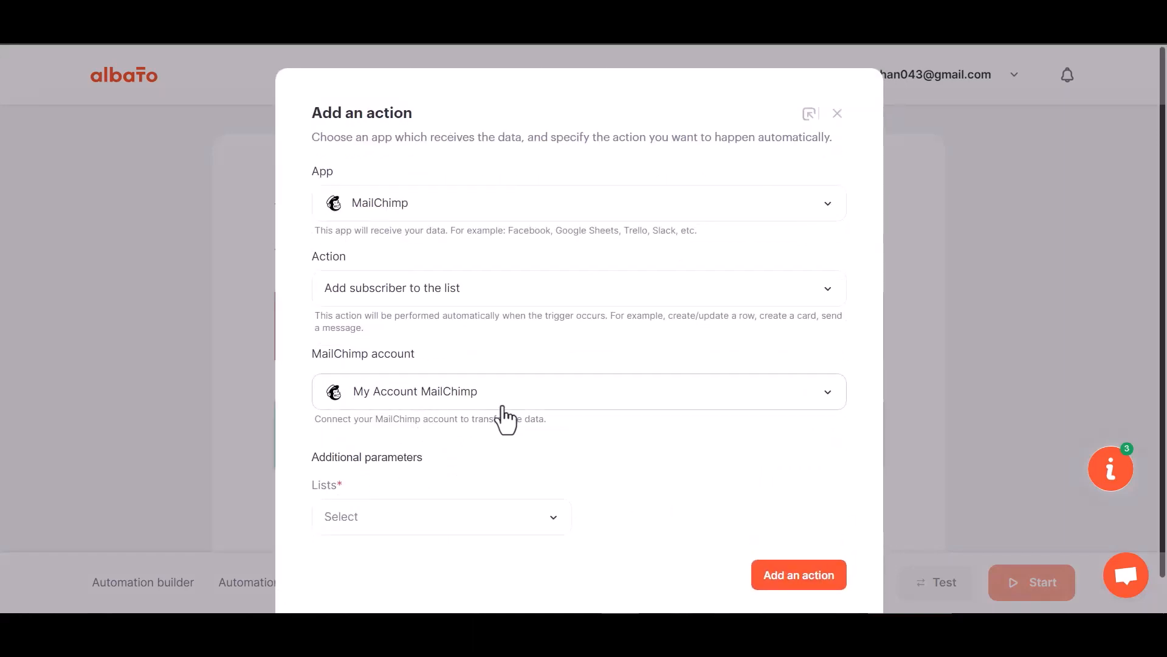
Connect a MailChimp account to the action by logging in with the account's username and password and authorizing Albato's access.
click(424, 394)
click(558, 437)
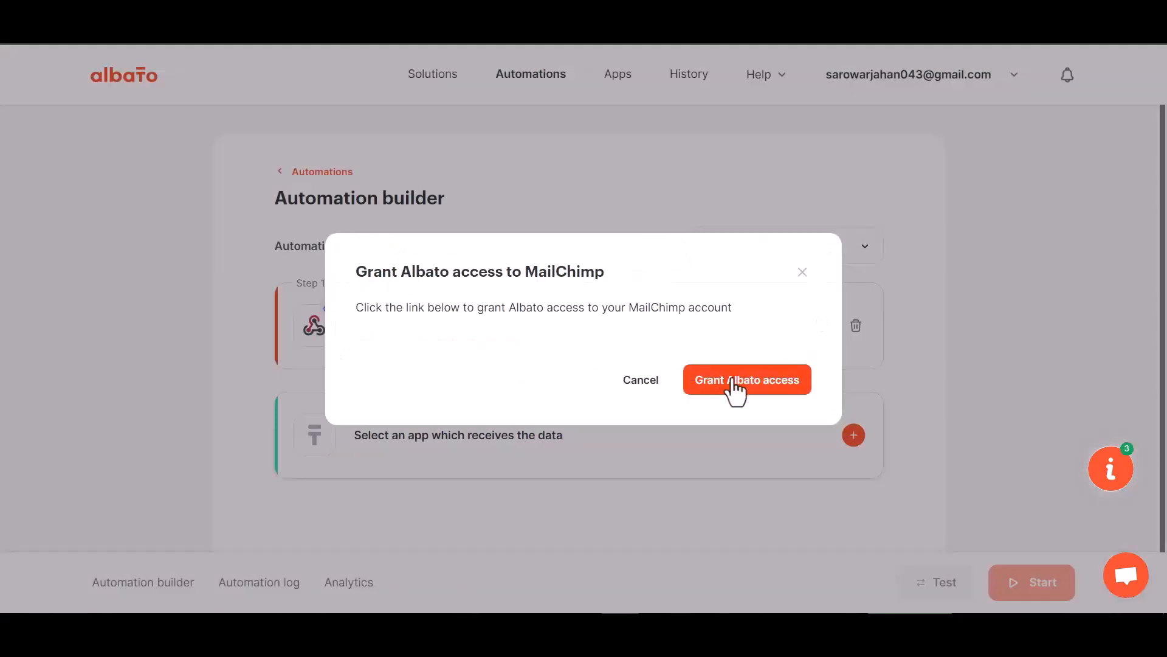
click(736, 390)
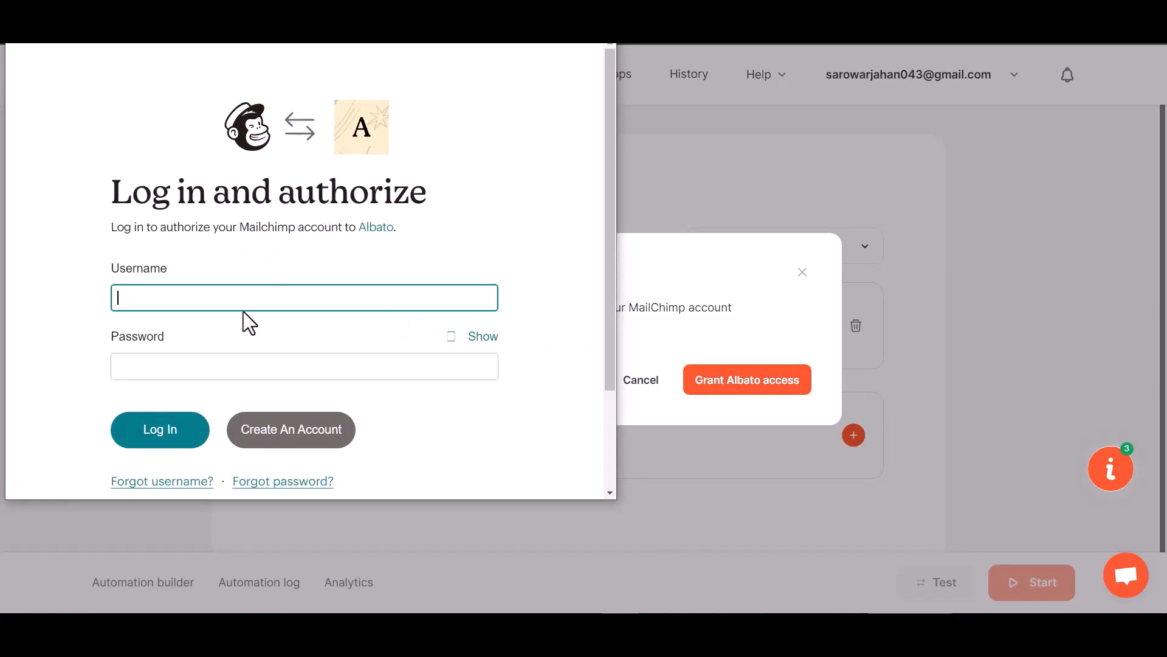
click(167, 436)
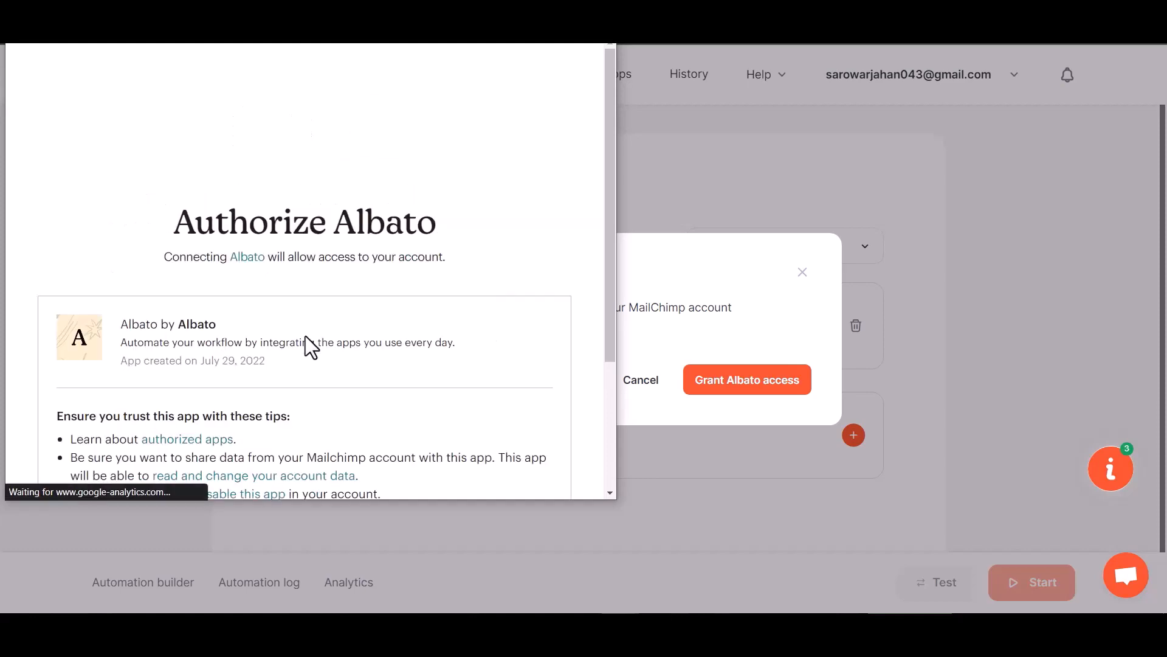
scroll(291, 365, down, 3)
click(85, 450)
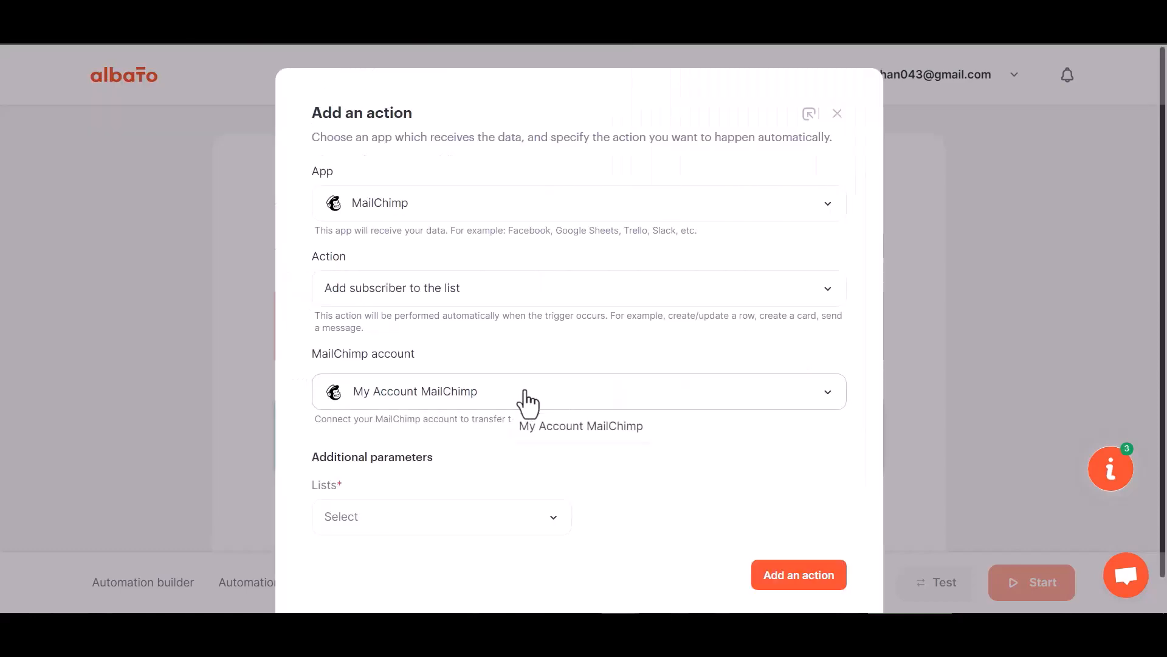
Select the available MailChimp subscriber list for the connected account and add the action to the automation.
click(447, 491)
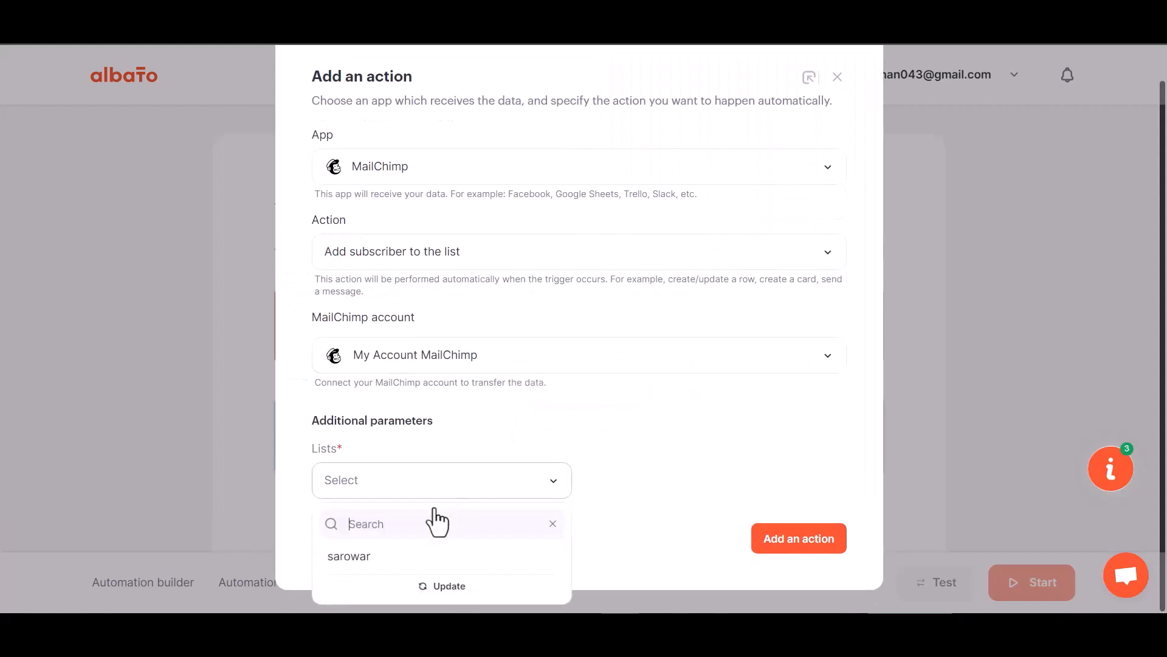
click(397, 554)
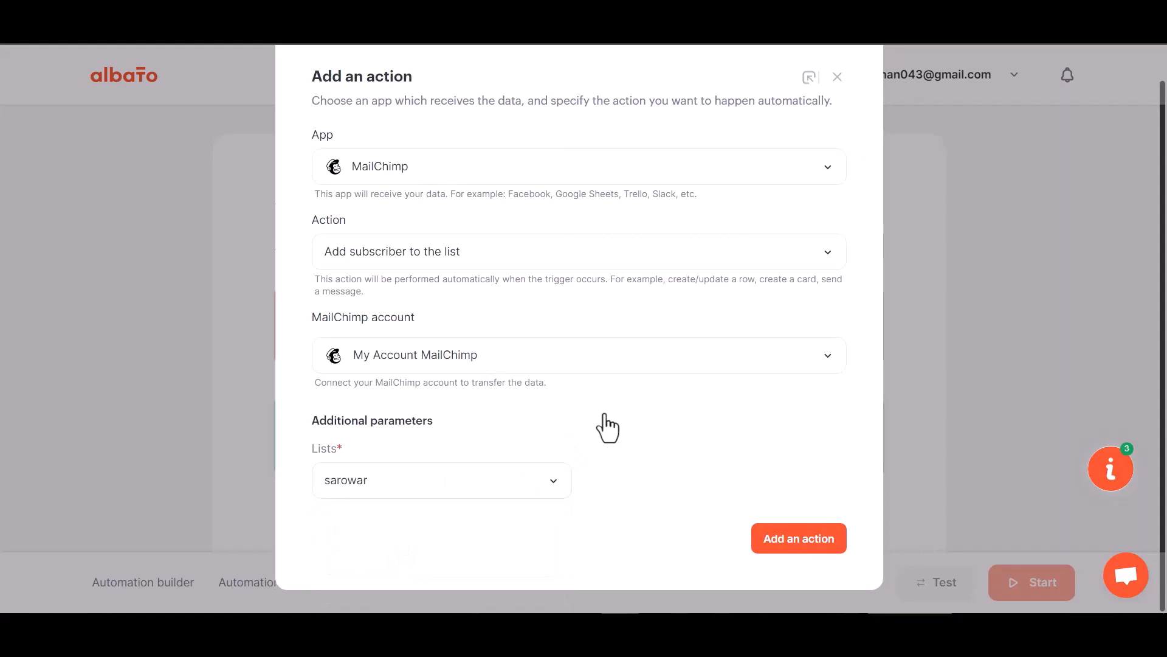
click(806, 540)
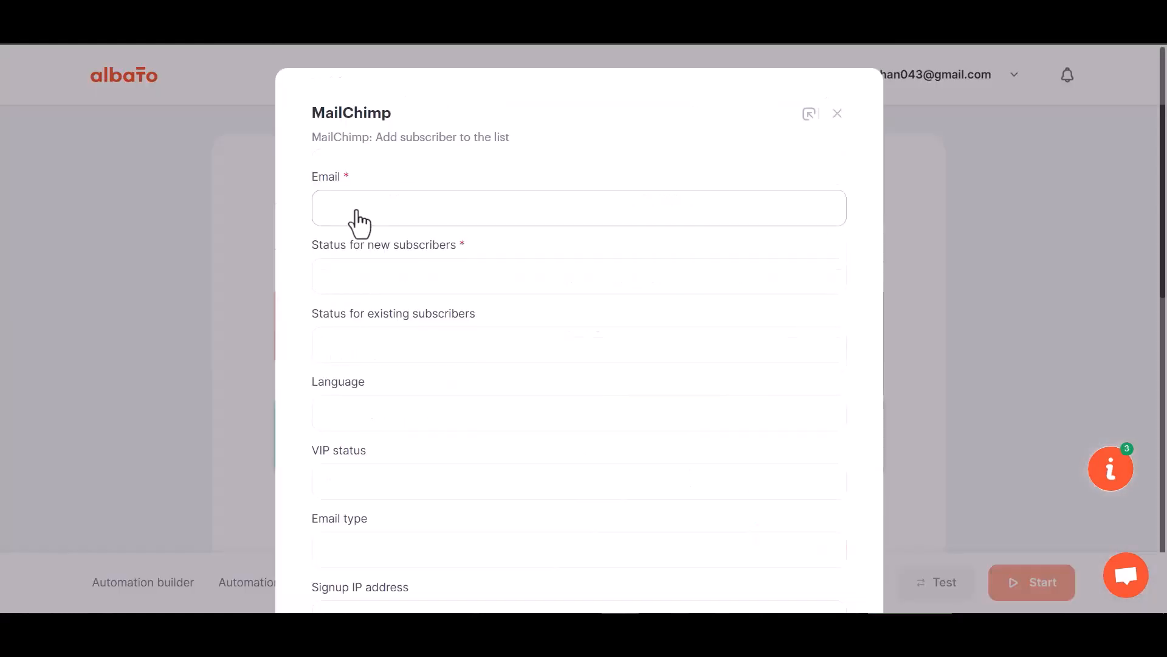
Map the MailChimp Email field to webhook value 23 and set the status for new subscribers to Subscribed.
click(409, 217)
click(409, 306)
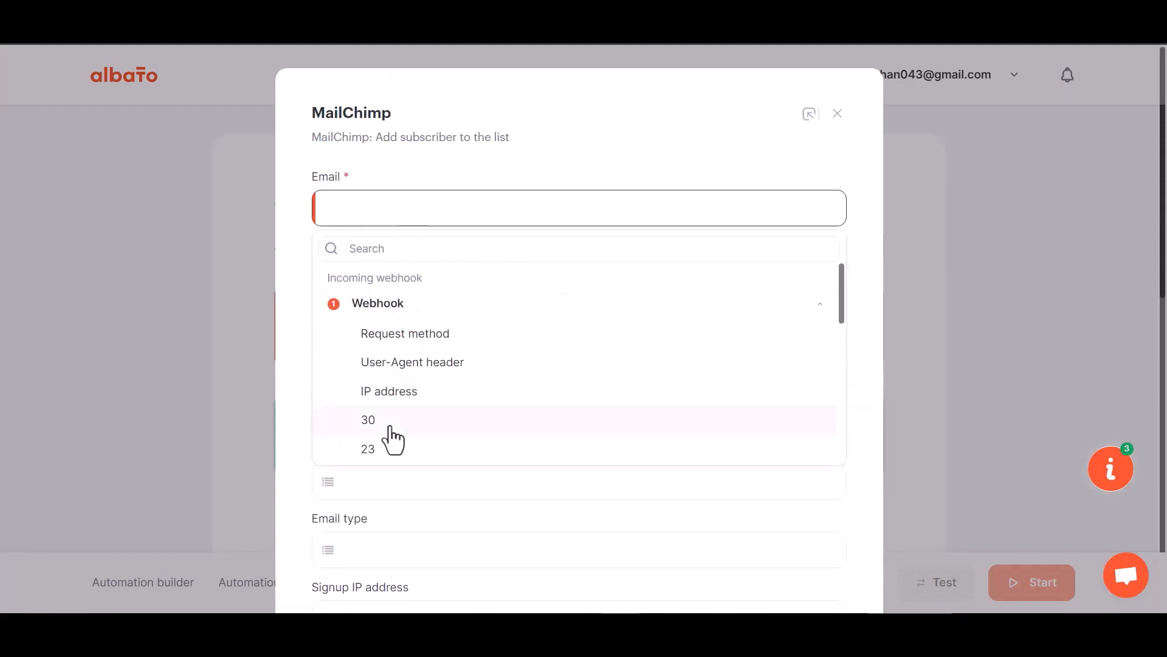
click(378, 453)
scroll(400, 383, down, 2)
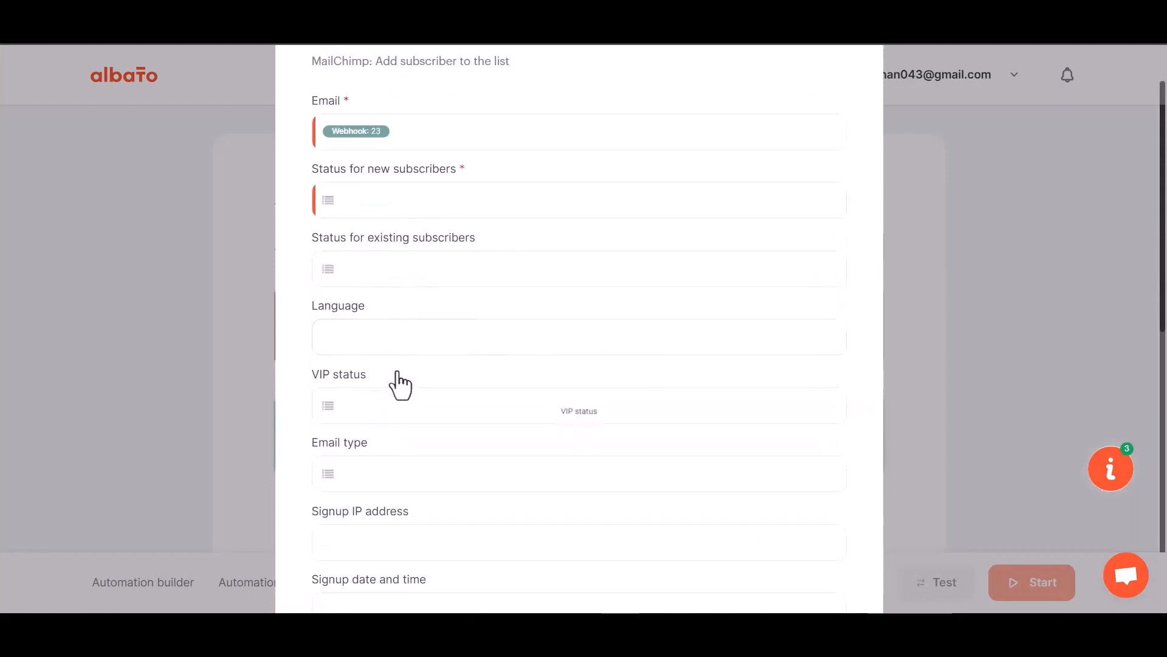
scroll(400, 384, down, 2)
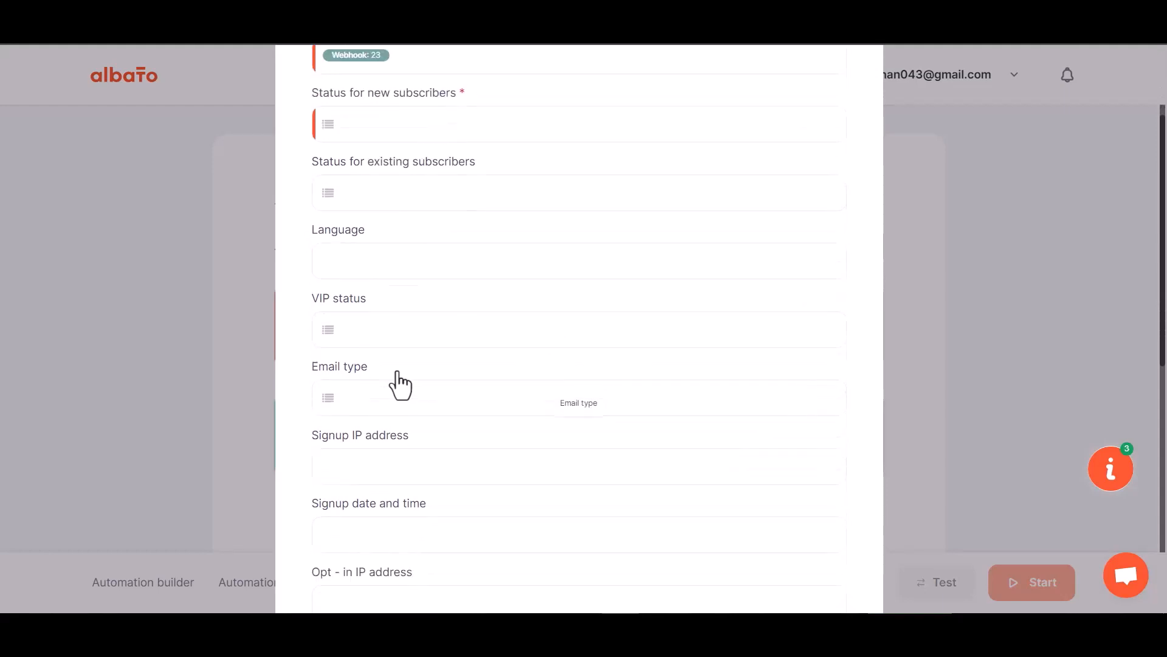
click(398, 127)
click(410, 232)
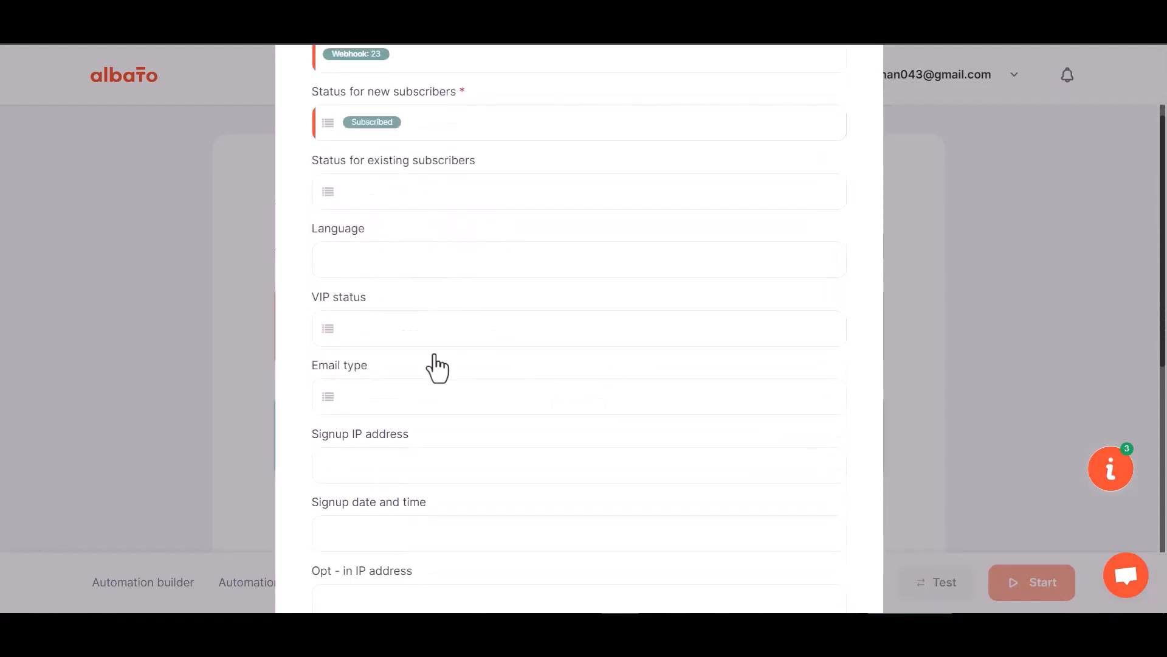
Map the MailChimp First Name field to webhook value 29 and the Last Name field to webhook value 30.
scroll(436, 367, down, 10)
click(386, 282)
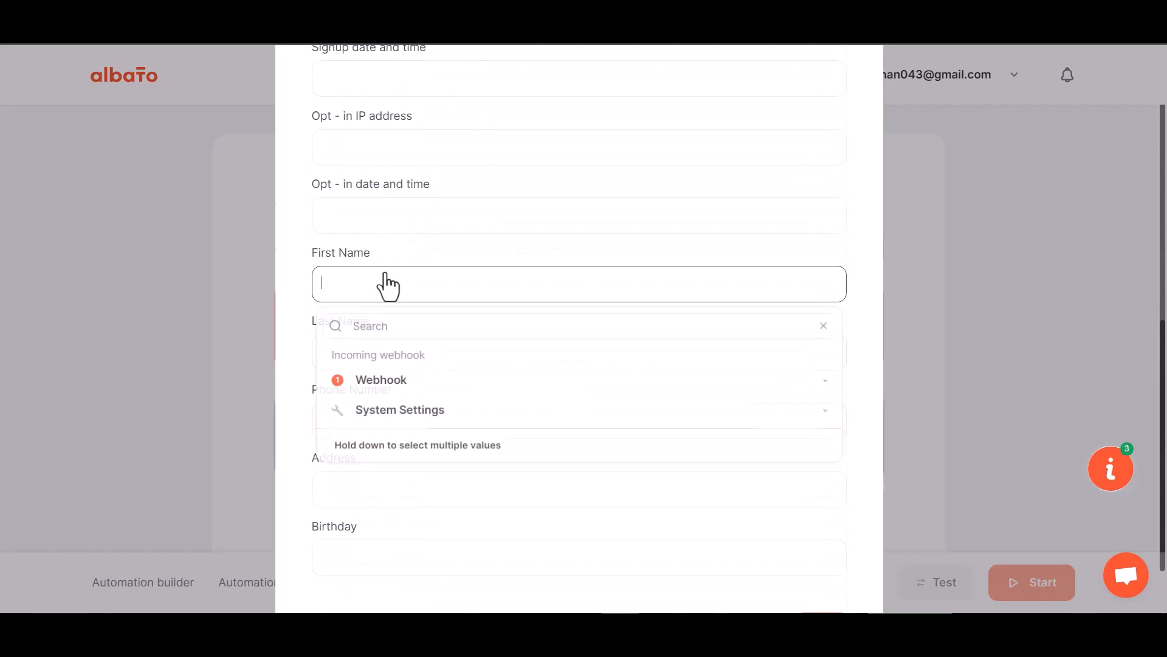
click(394, 382)
scroll(381, 535, down, 1)
scroll(381, 538, down, 1)
click(383, 509)
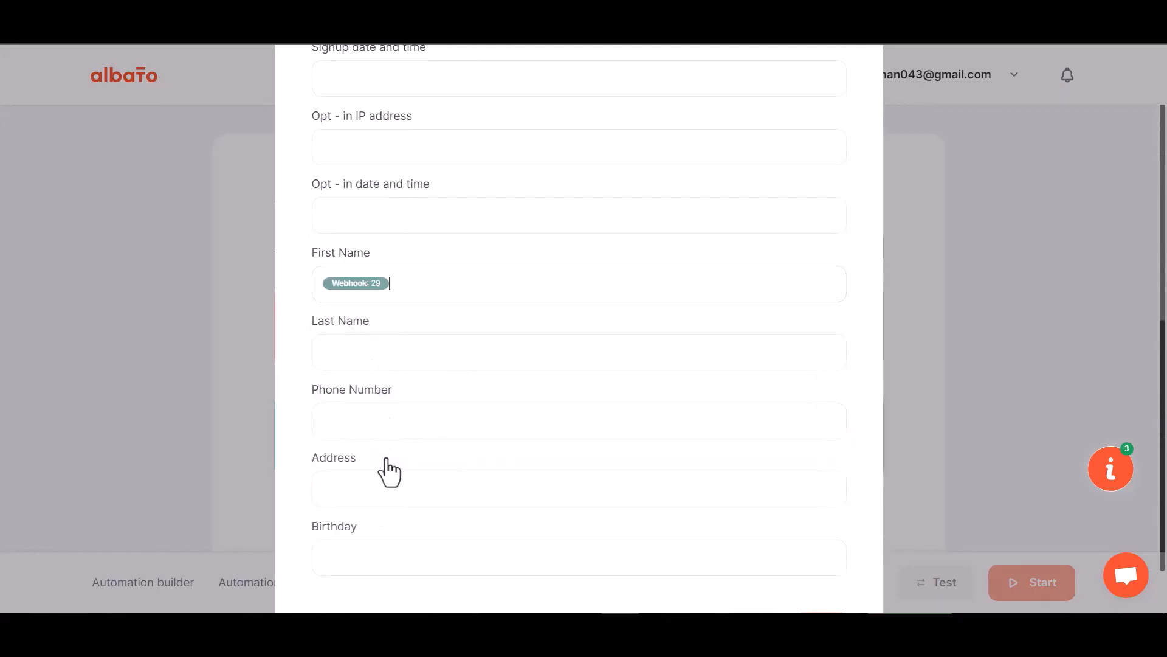
click(383, 359)
click(374, 452)
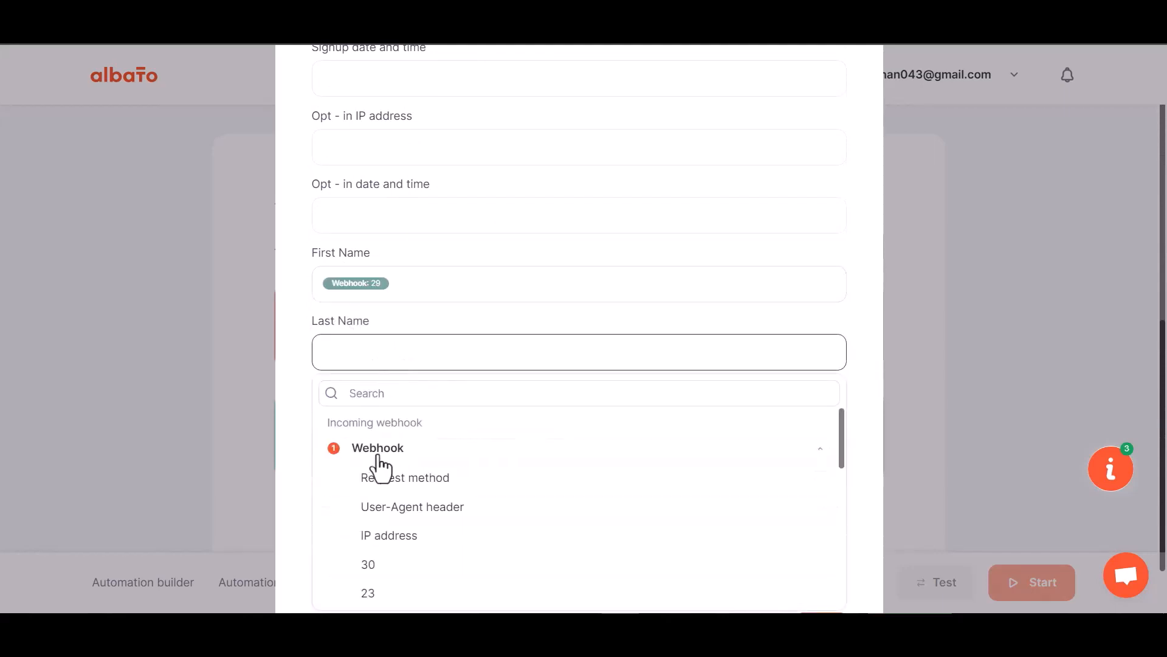
click(391, 566)
Map the MailChimp Phone Number field to webhook value 31.
click(399, 352)
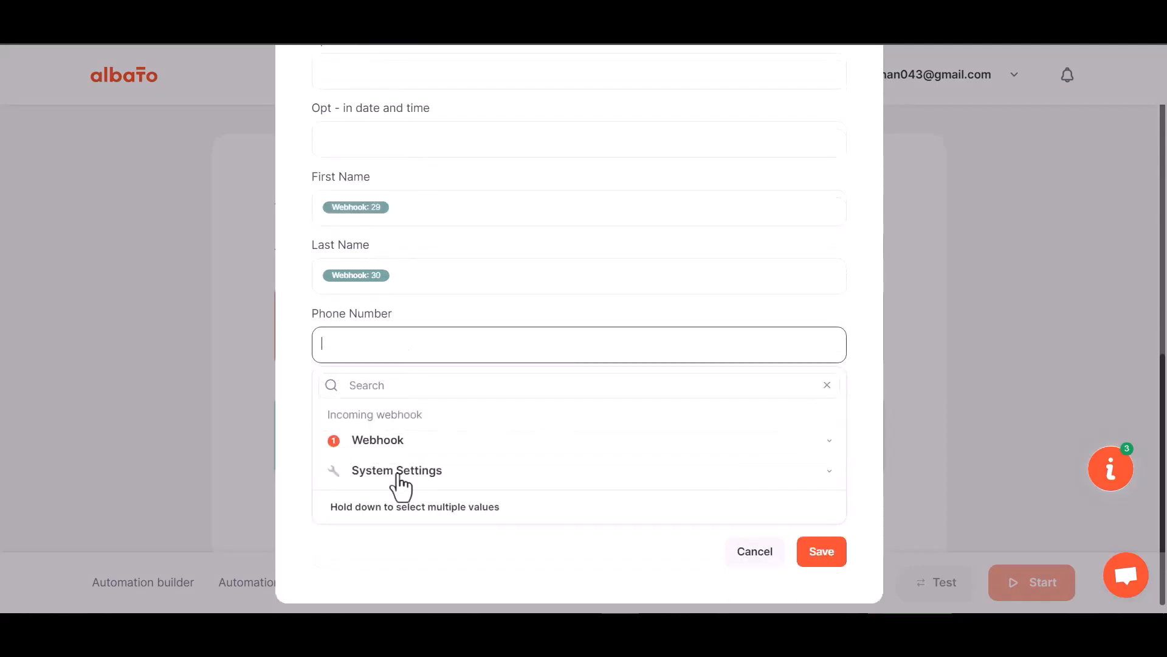
click(387, 442)
scroll(395, 584, down, 3)
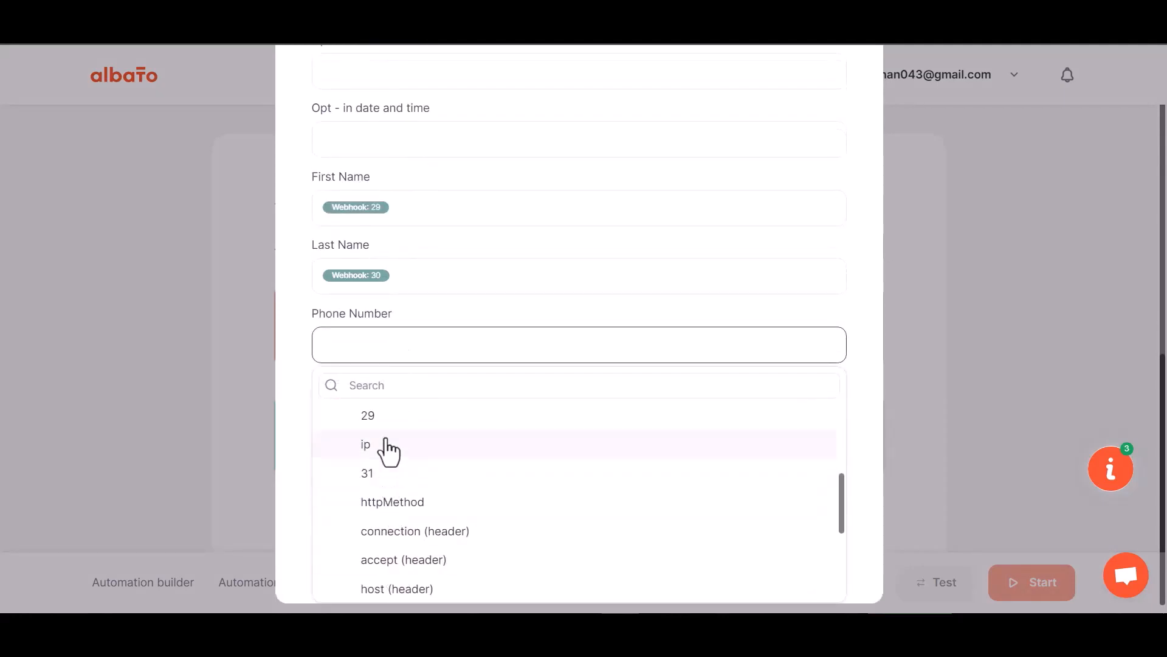
click(381, 475)
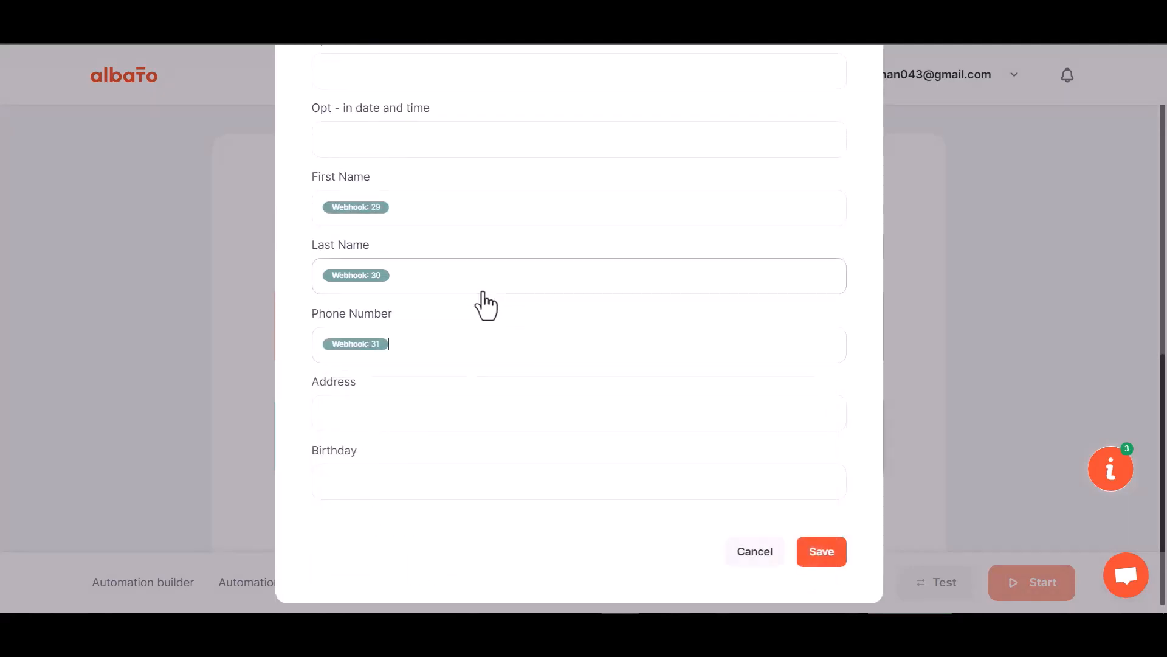
Save the MailChimp field mapping and start the automation.
click(810, 544)
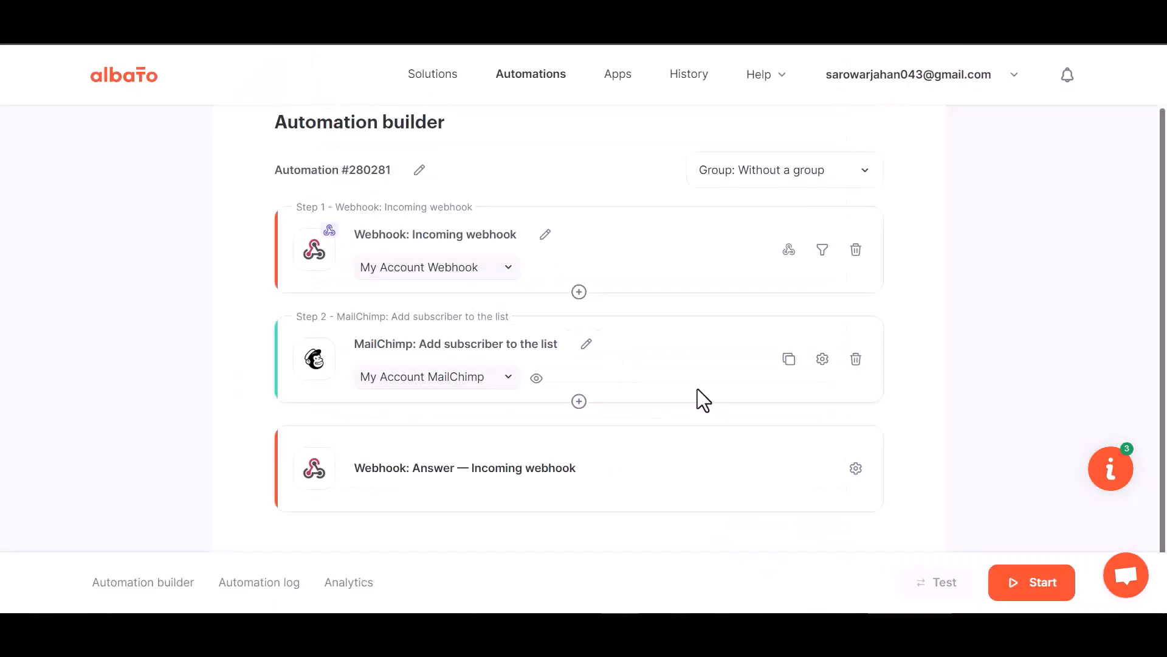
click(1034, 592)
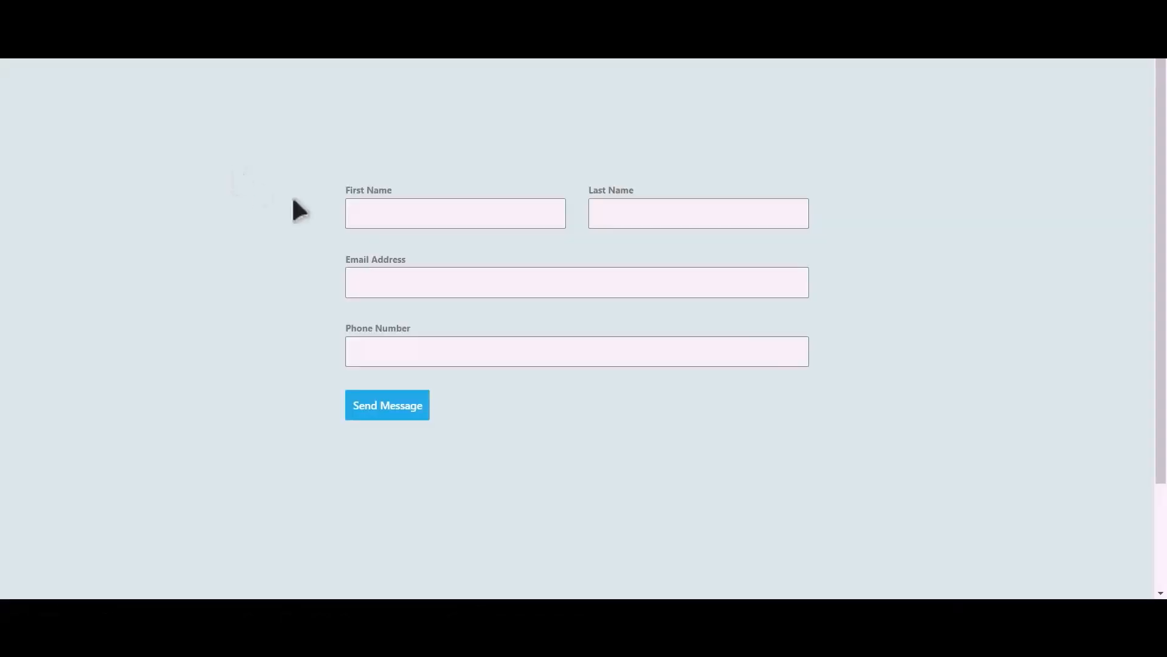
Switch to the Happy Forms contact form, fill in the first name, last name, email address and phone number, and submit it.
click(473, 217)
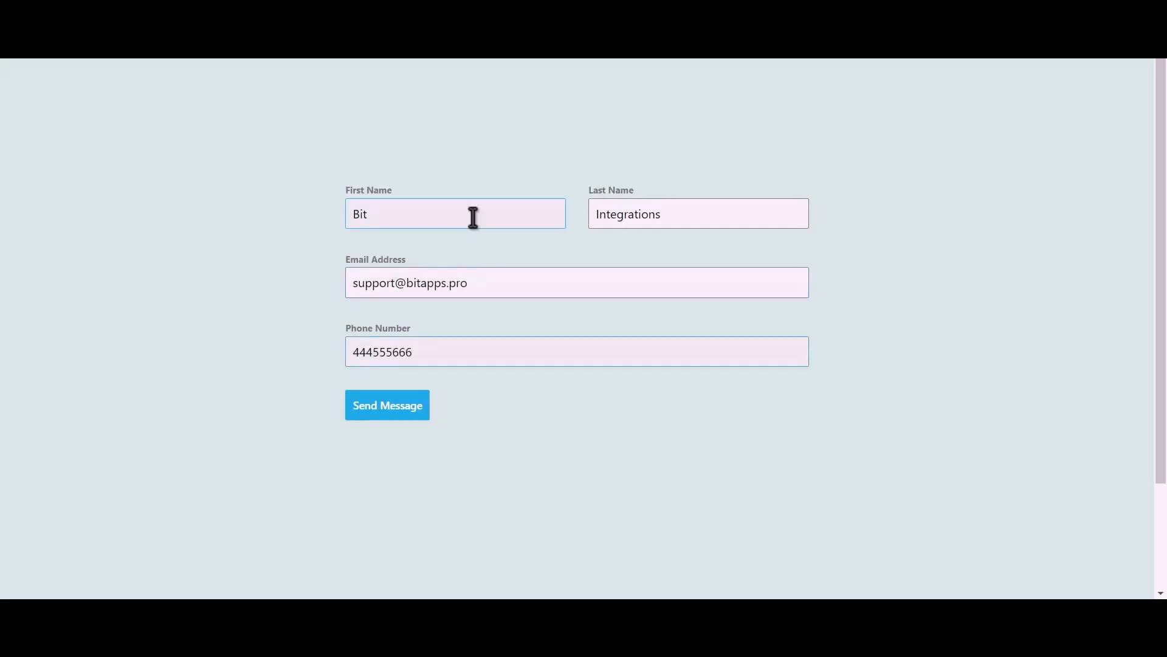
click(400, 411)
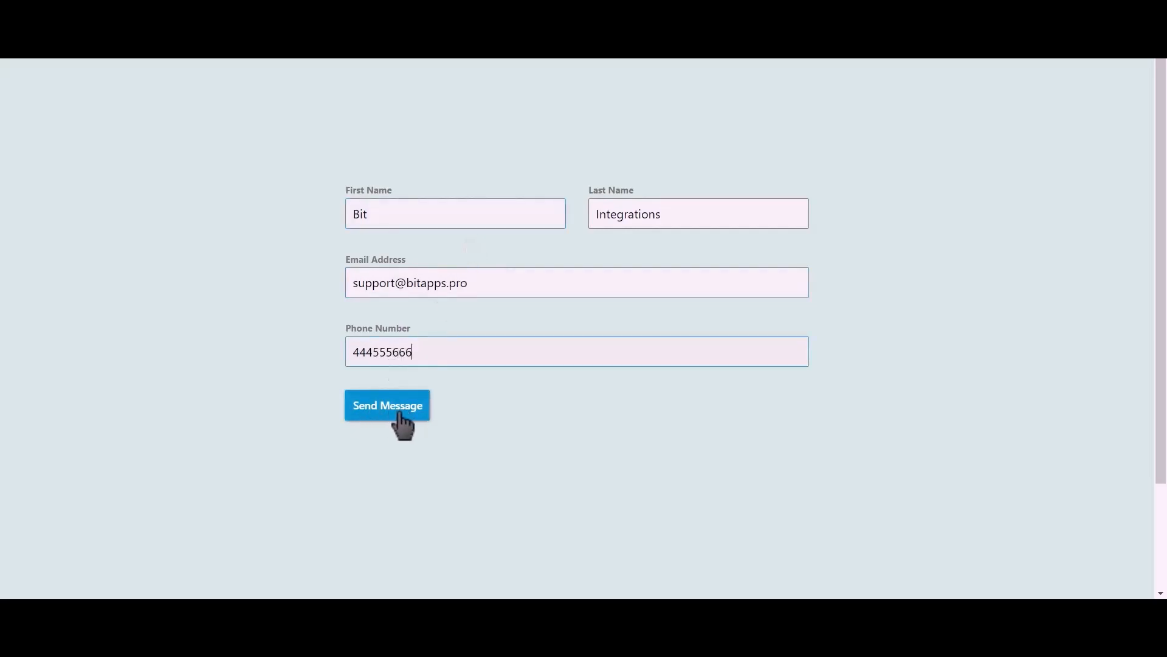